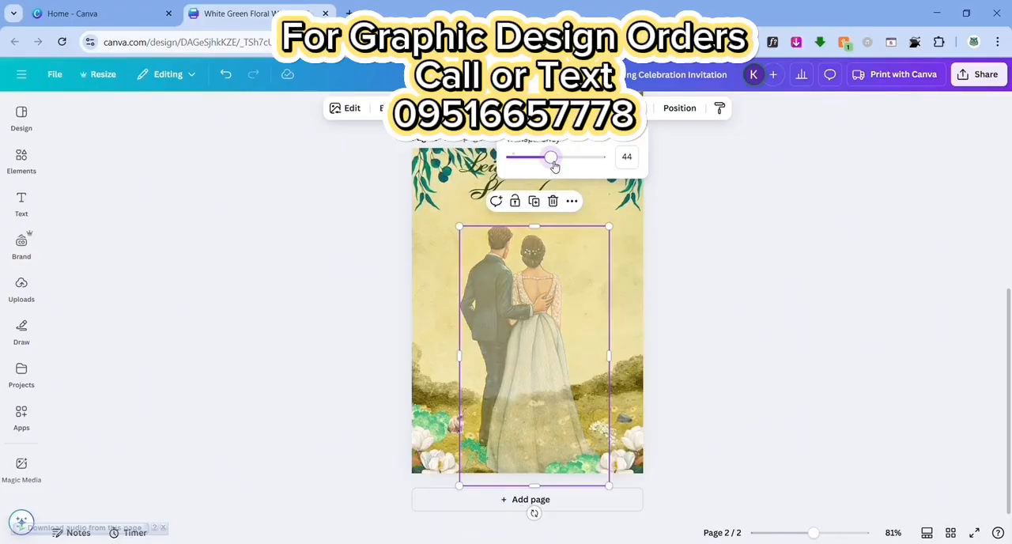
Lower the opacity of the couple illustration on page 2 so it fades into the background
click(752, 293)
click(520, 253)
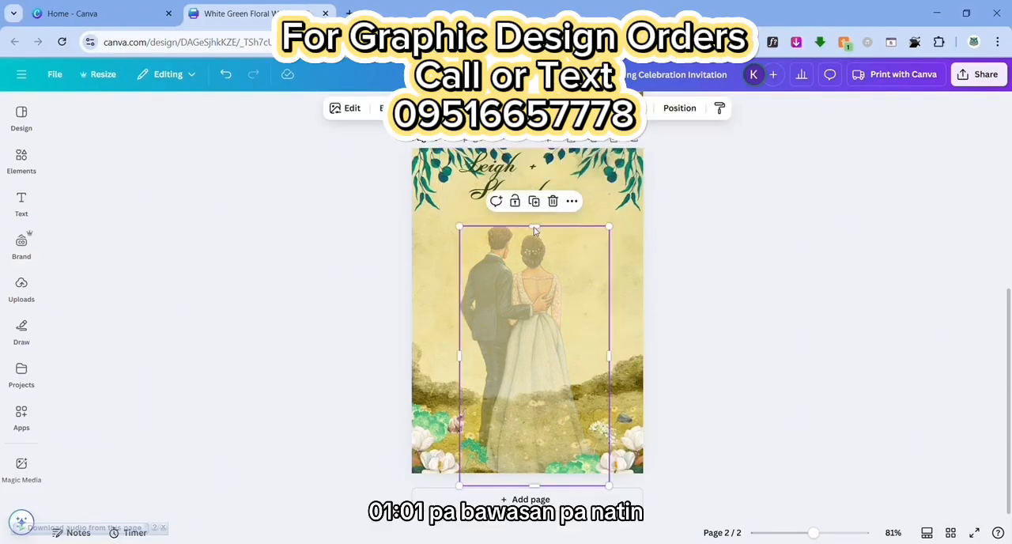
click(573, 108)
drag(549, 163, 513, 213)
click(622, 318)
click(636, 226)
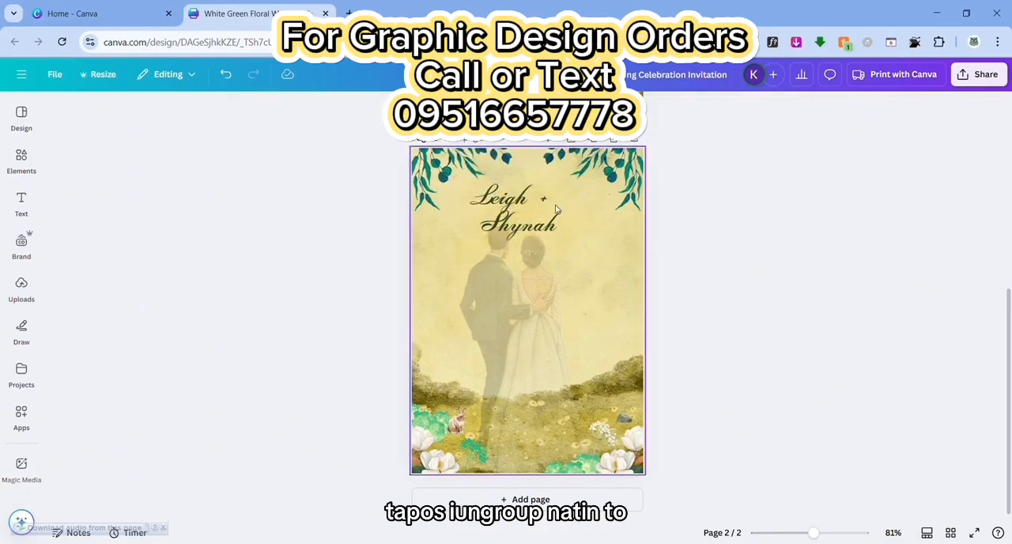
Replace the plus sign between the couple's names with a dash and arrange both names side by side on one line
click(548, 199)
click(554, 199)
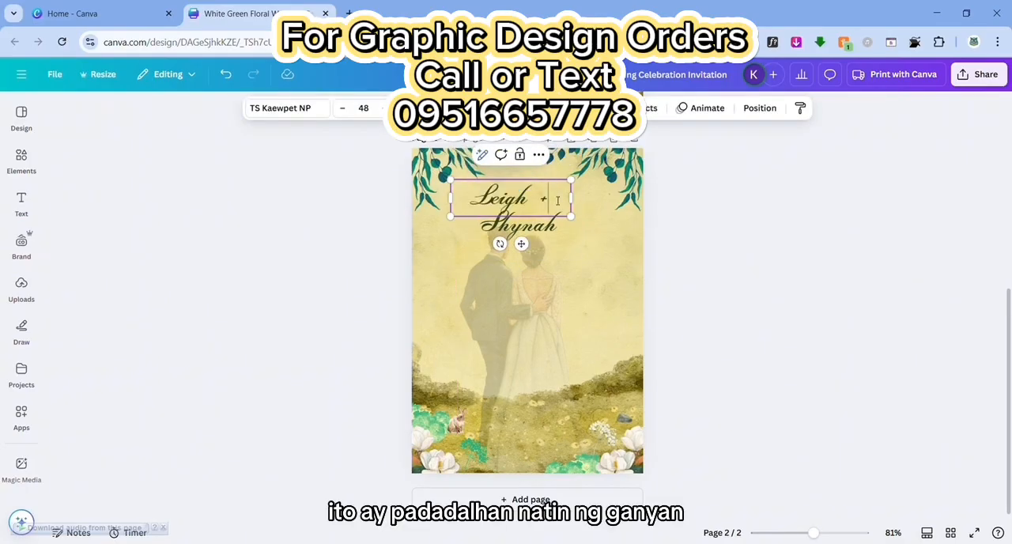
click(635, 226)
drag(526, 205, 490, 214)
drag(546, 239, 603, 220)
click(485, 216)
drag(484, 216, 502, 217)
drag(584, 211, 578, 211)
drag(495, 210, 483, 210)
click(615, 236)
Lock the couple illustration in place
click(508, 278)
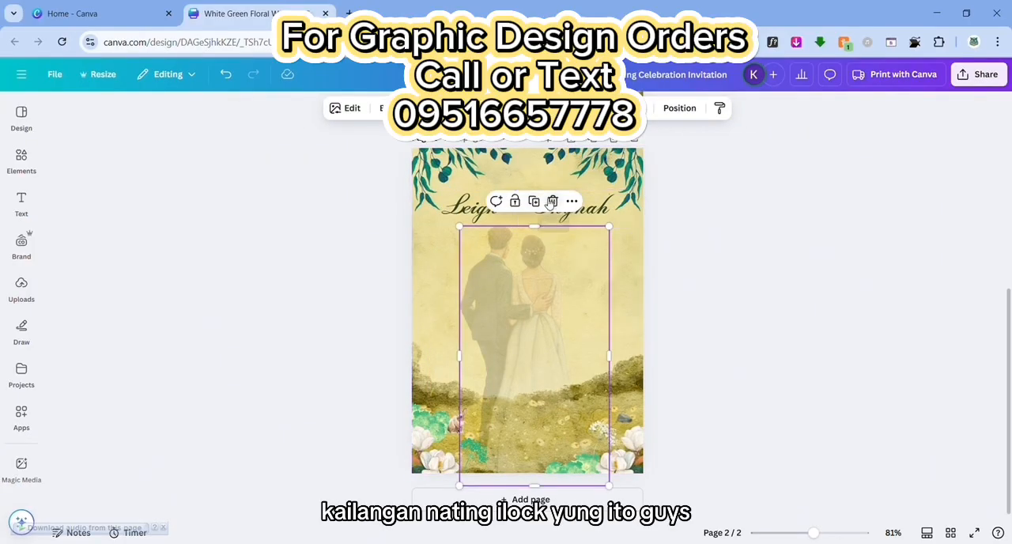
click(515, 201)
drag(609, 291, 534, 210)
click(760, 289)
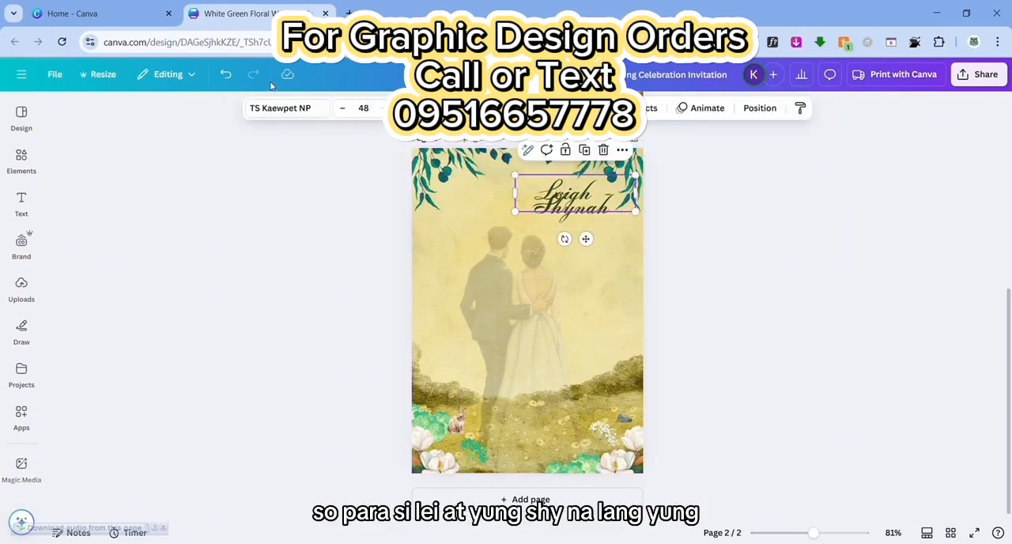
key(ctrl+z)
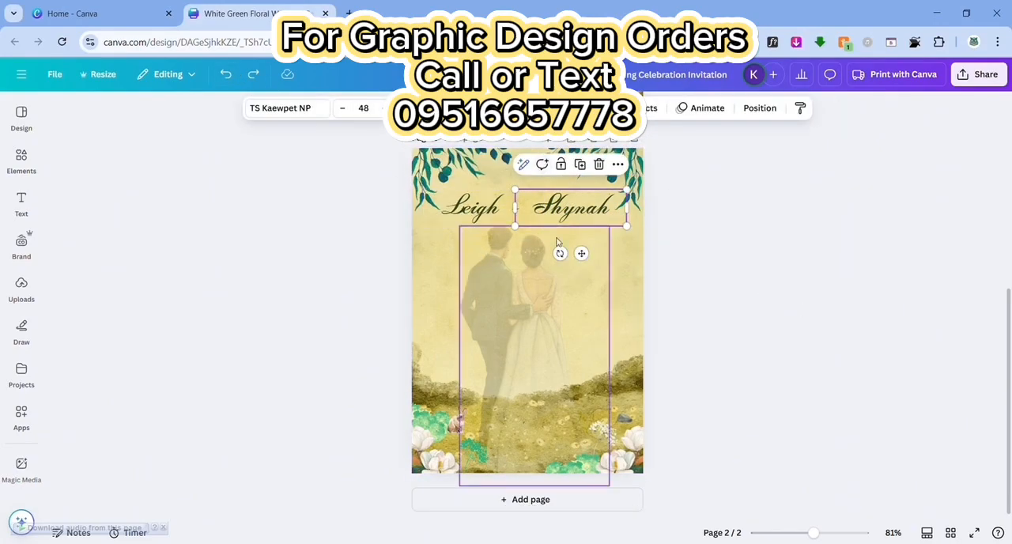
Group the couple's two names and nudge the grouped heading slightly upward on page 2
shift+click(492, 211)
click(498, 165)
click(681, 190)
drag(541, 209, 535, 205)
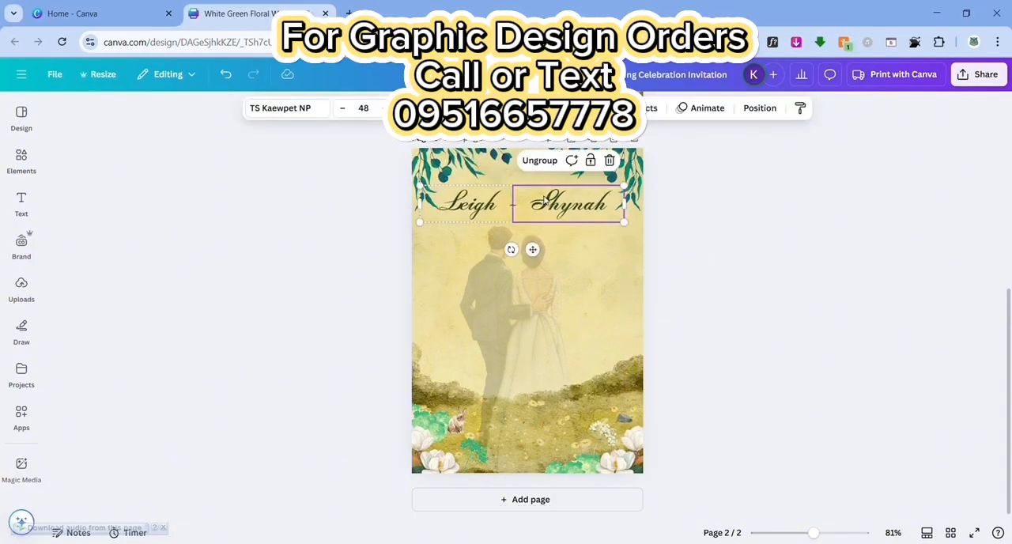
Copy the "CELEBRATE WITH US AS WE TIE THE KNOT" text and place the copy under the couple's names on page 2
scroll(544, 201, up, 5)
click(541, 160)
click(538, 188)
drag(541, 166, 528, 298)
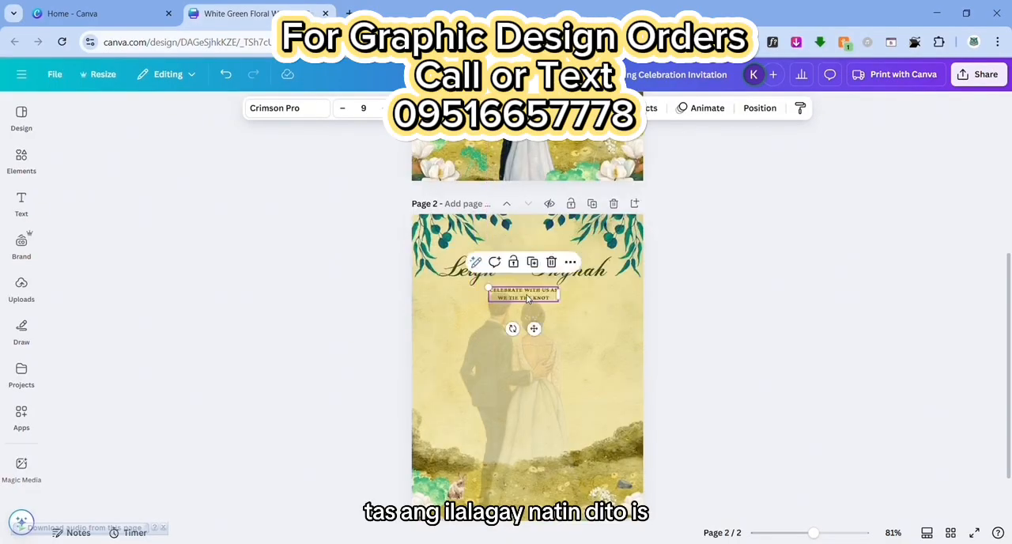
Replace the copied text under the names with OFFICIATING MINISTER
double_click(529, 299)
key(ctrl+a)
text(OFFIC)
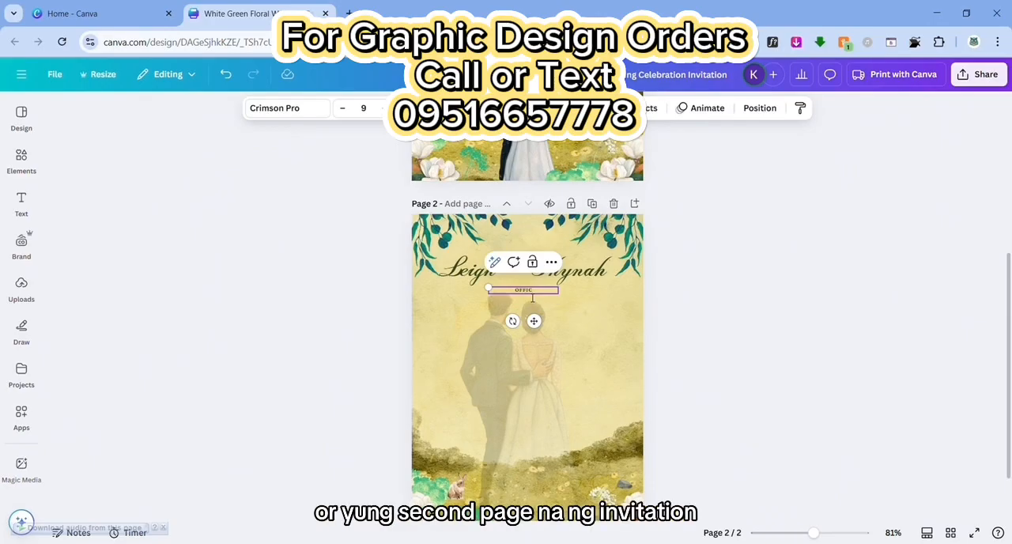
text(IATING MINISTER)
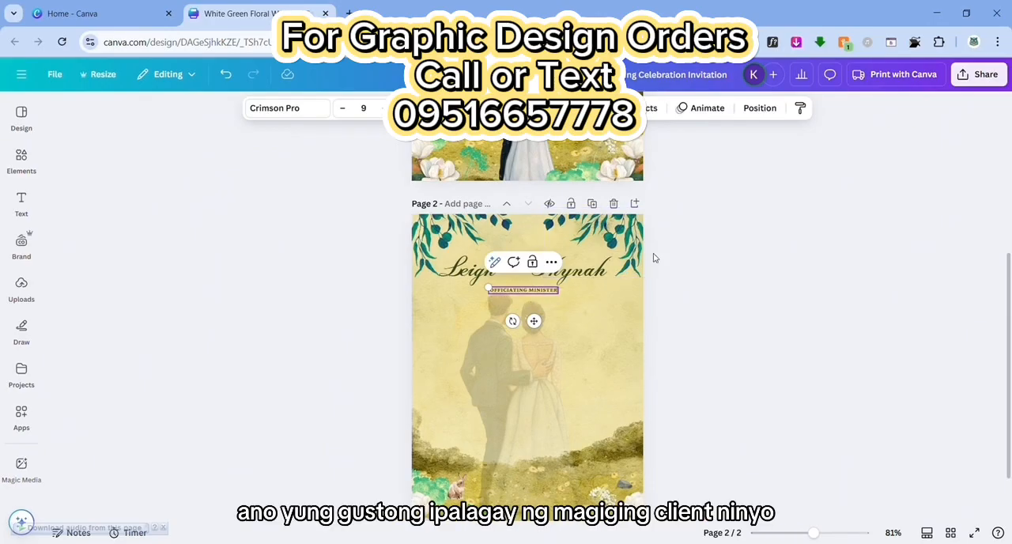
click(808, 307)
Enlarge the OFFICIATING MINISTER heading to size 14.6 and center it below the couple's names
click(529, 291)
drag(489, 287, 459, 285)
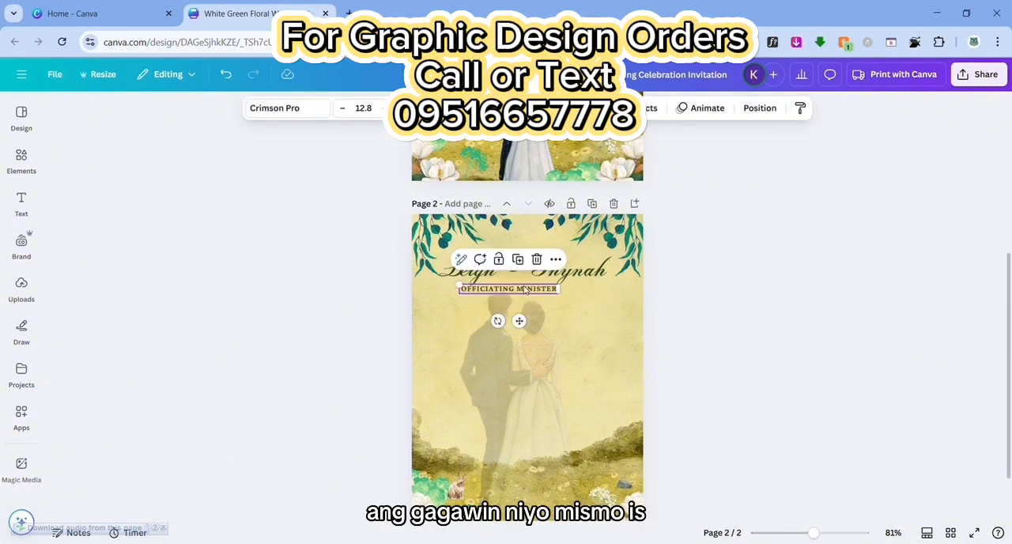
drag(518, 320, 534, 328)
drag(475, 292, 460, 292)
drag(526, 330, 545, 339)
click(726, 307)
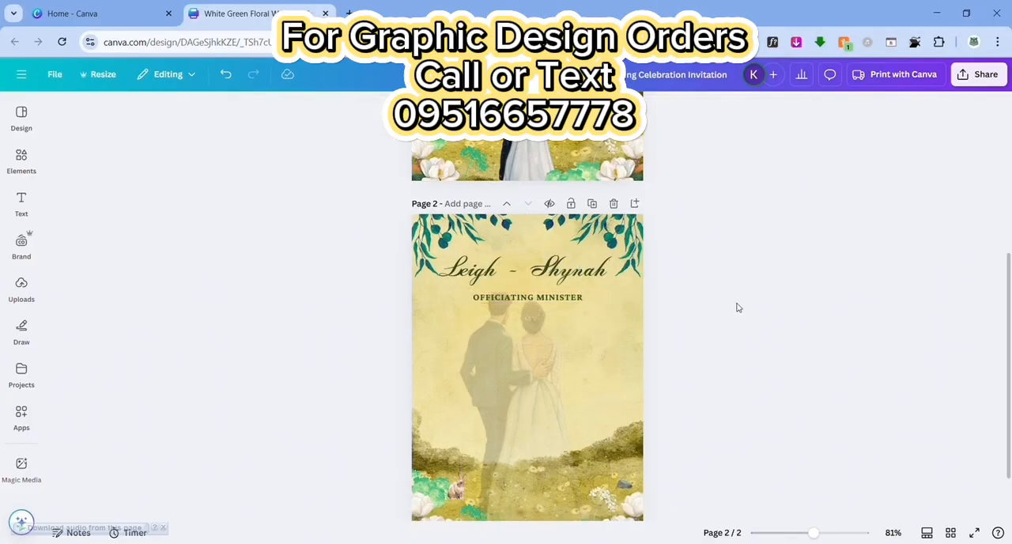
Duplicate the OFFICIATING MINISTER heading directly below itself and rewrite the copy as NAME OF OFFICIATING MINISTER
click(546, 297)
click(544, 275)
drag(536, 310, 531, 319)
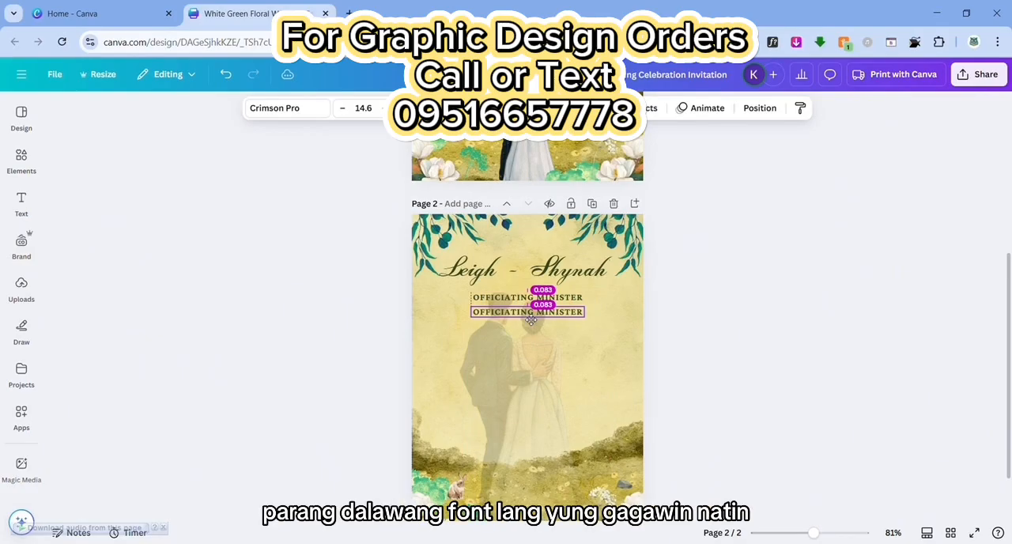
double_click(529, 315)
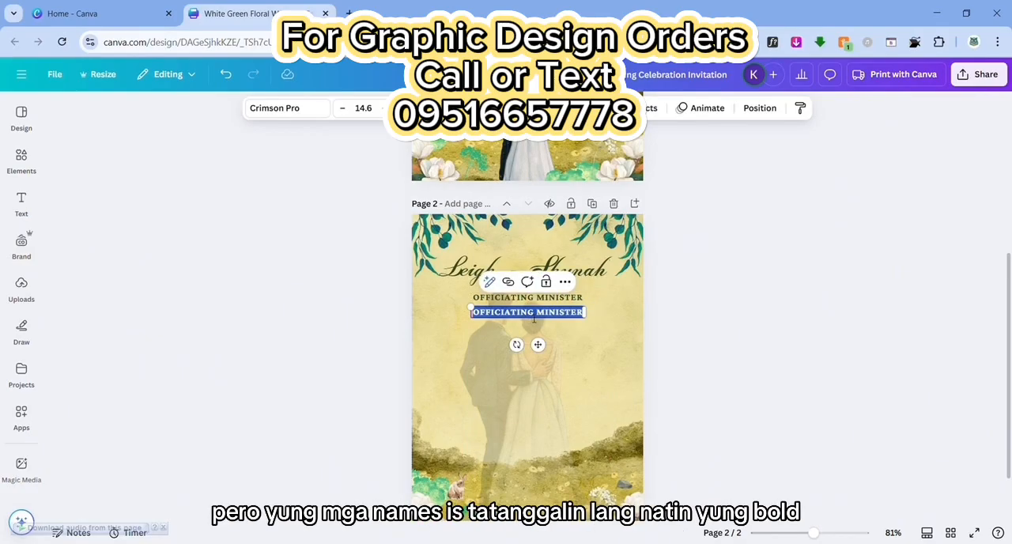
text(NAME OF OF)
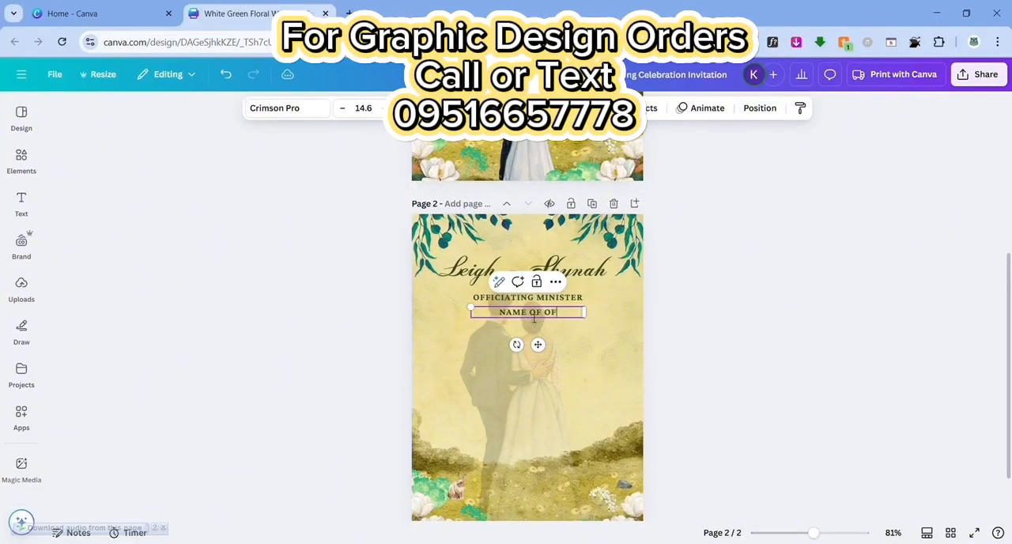
text(FICIATING MINISTER)
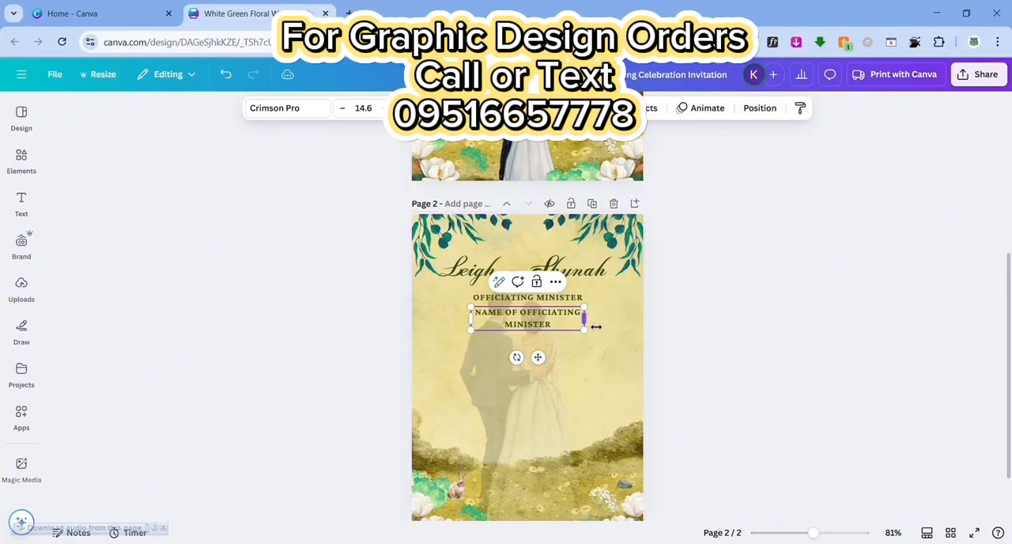
Widen the minister's name line to fit one line, center it, and change it from bold to italic
drag(596, 326, 629, 326)
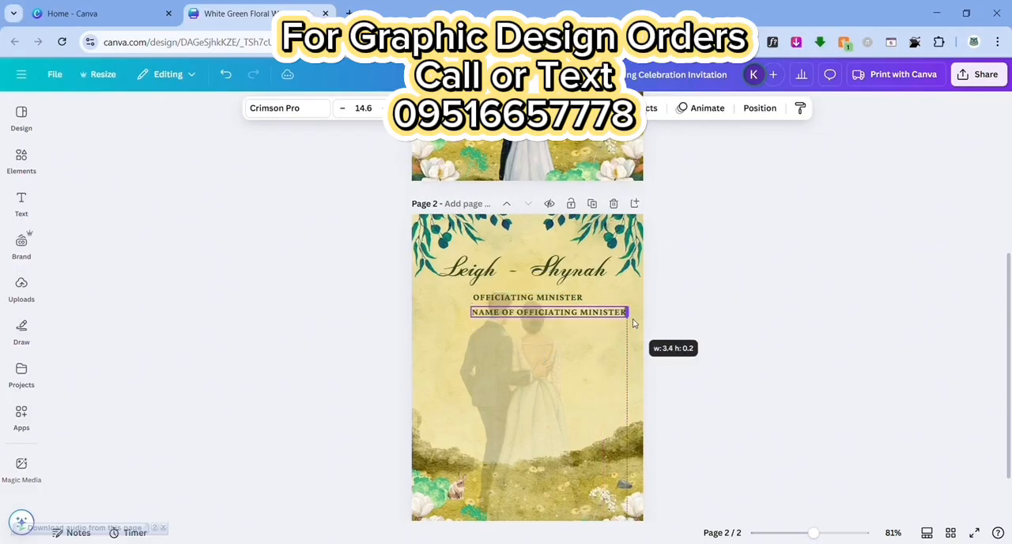
drag(561, 346, 545, 352)
key(ctrl+b)
click(789, 314)
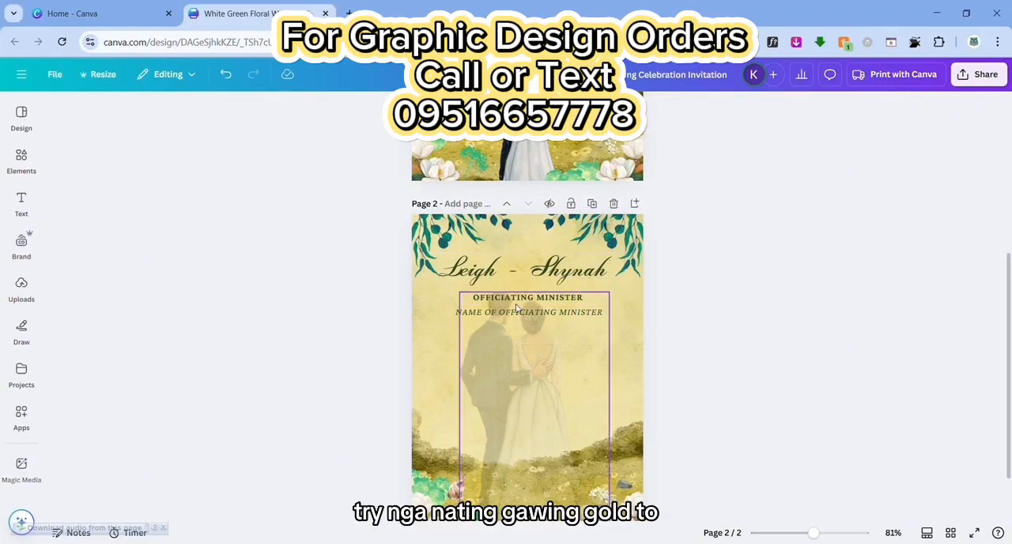
Try other text colors on the OFFICIATING MINISTER heading
click(528, 297)
click(411, 109)
click(129, 231)
click(97, 231)
click(750, 318)
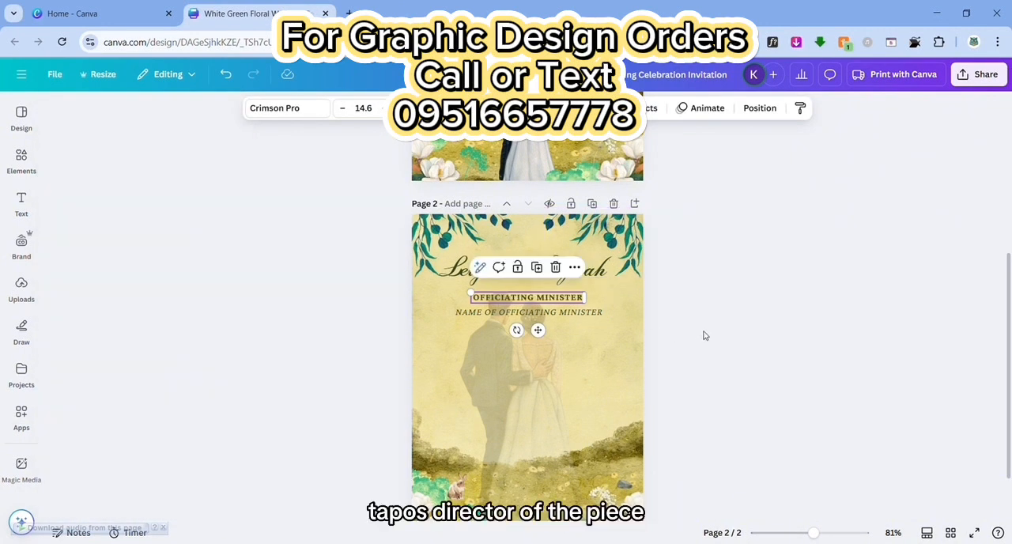
Duplicate the OFFICIATING MINISTER heading below the minister's name, rewrite it as DIRECTOR OF THE FEAST, and widen it to one line
click(538, 267)
drag(550, 314, 545, 353)
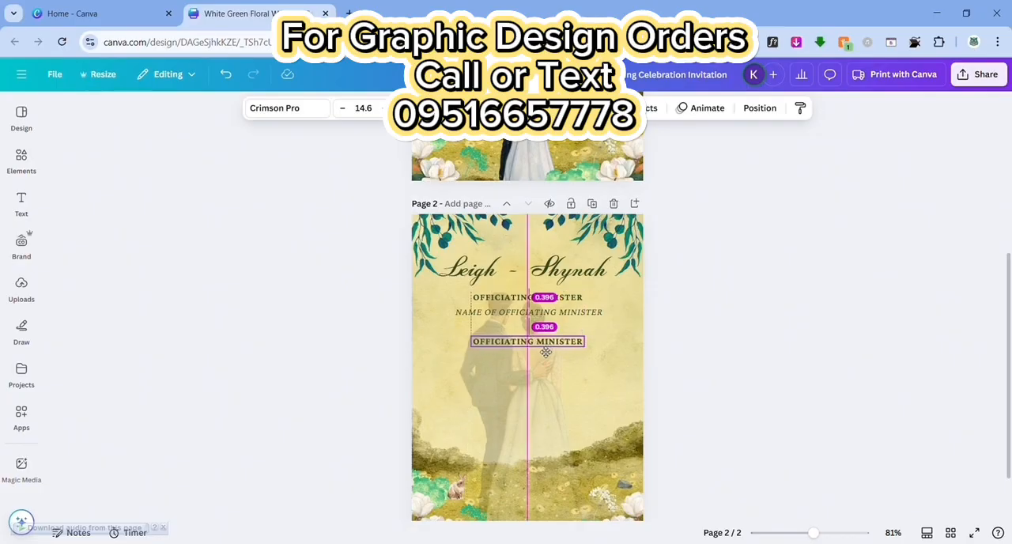
drag(545, 353, 547, 352)
double_click(548, 348)
text(DIRECTOR OF THE FEASTE)
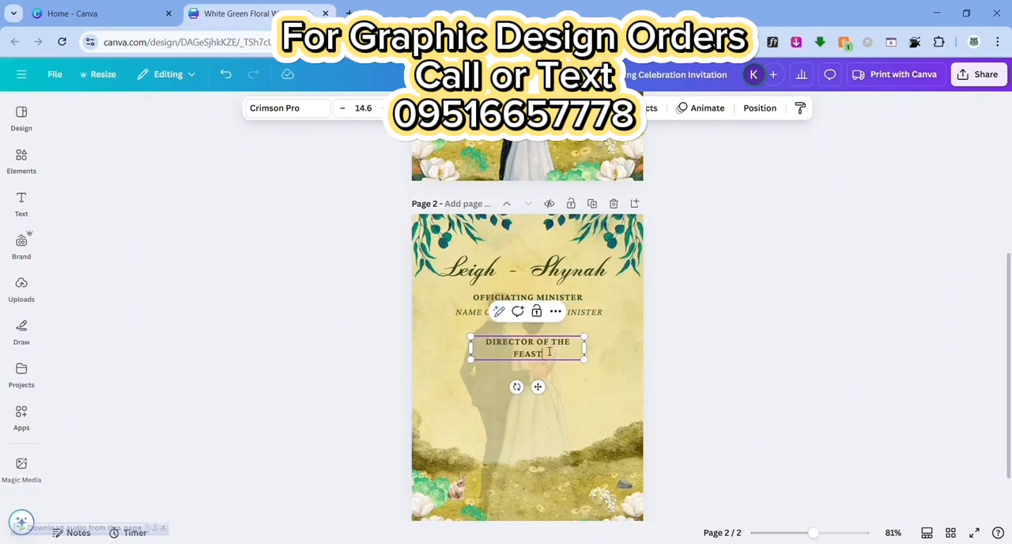
mouse_move(595, 354)
mouse_down()
mouse_move(614, 350)
mouse_move(605, 349)
mouse_up()
drag(543, 373, 539, 374)
Duplicate the italic minister name line below DIRECTOR OF THE FEAST and rewrite it as NAME OF DIRECTER OF THE FEAST
click(539, 314)
key(ctrl+d)
drag(539, 325, 532, 366)
double_click(603, 360)
drag(604, 360, 497, 360)
text(DIRECTER OF THE FEAST)
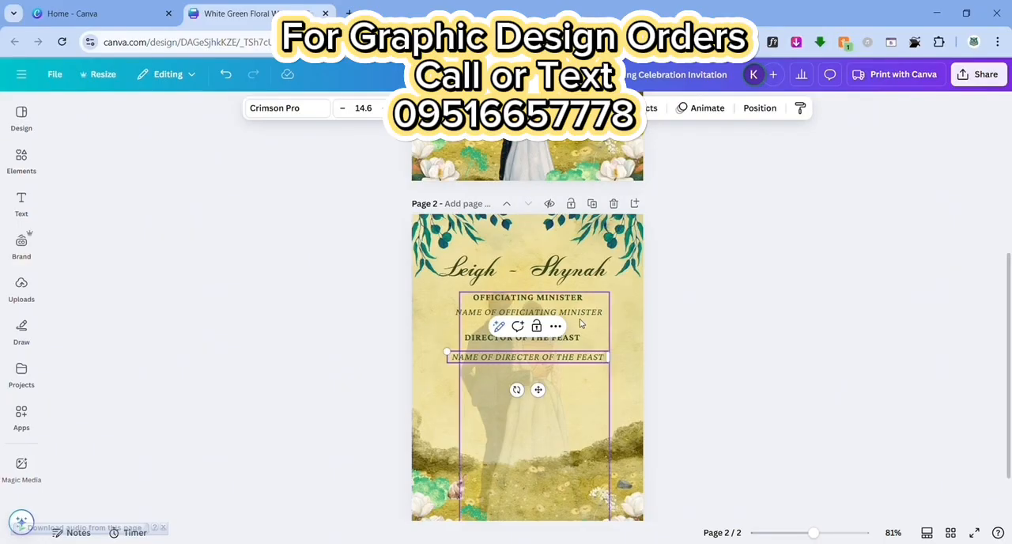
click(671, 324)
Tighten the vertical spacing between the minister and director headings and their name lines
drag(535, 358, 534, 349)
click(588, 313)
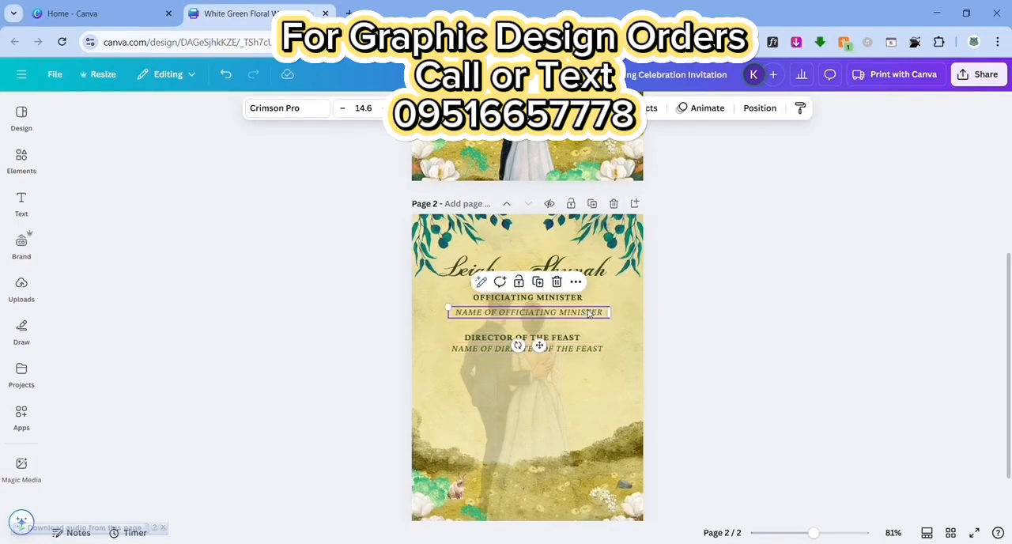
drag(525, 316, 538, 342)
click(531, 338)
click(767, 386)
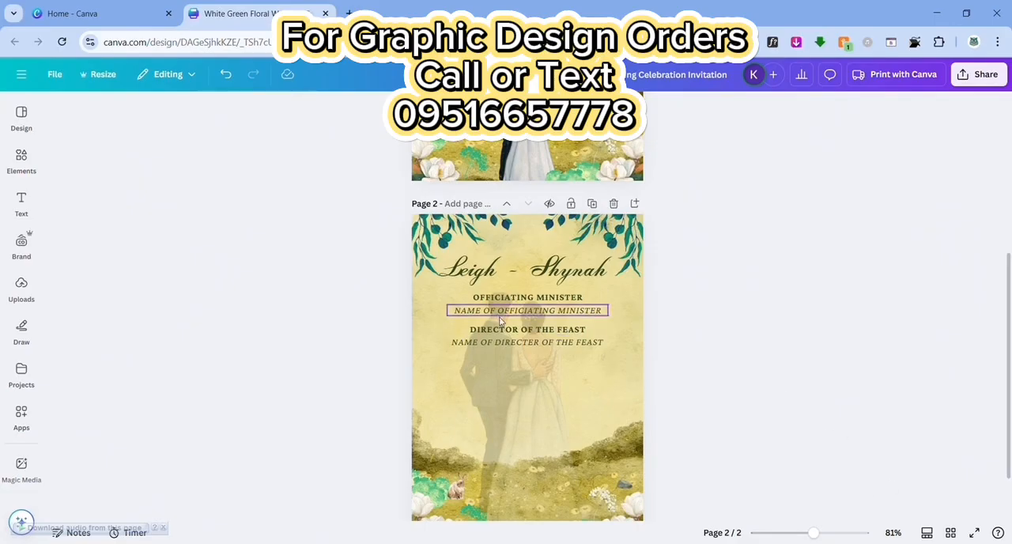
Duplicate the DIRECTOR OF THE FEAST heading below the director's name line and rewrite the copy as CHAIRMAN
click(523, 331)
click(539, 301)
drag(545, 339, 536, 373)
double_click(536, 372)
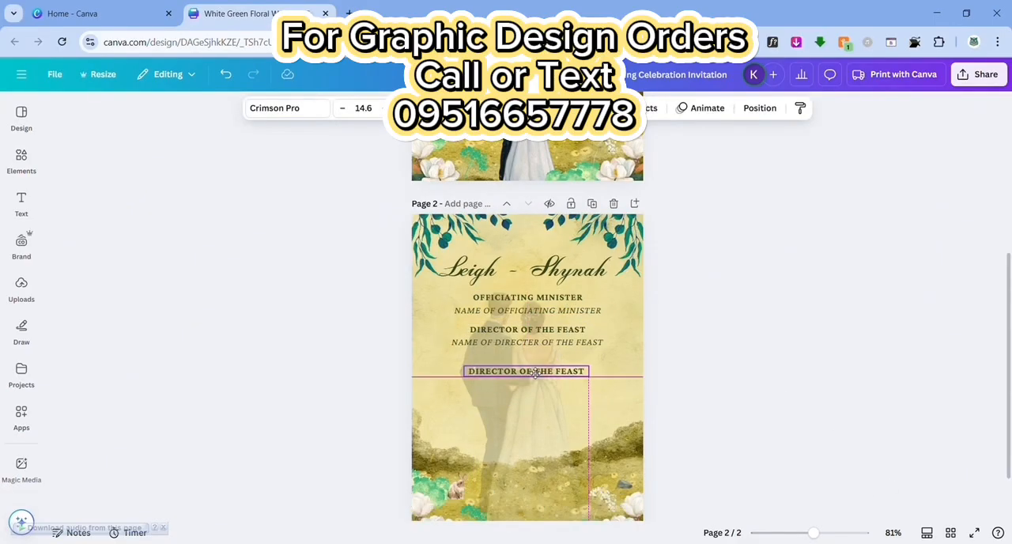
text(CHA)
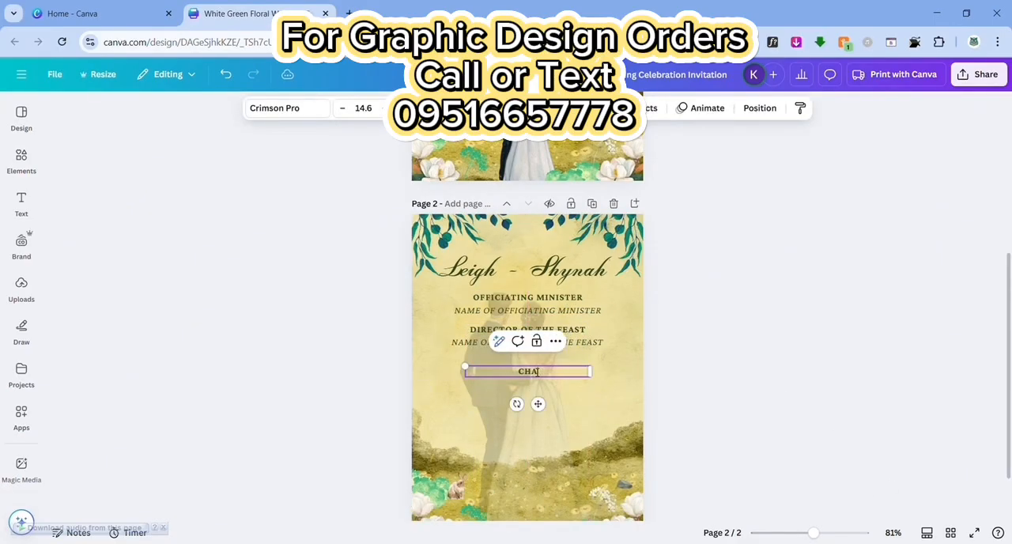
text(IRMAN)
Duplicate the director's italic name line below CHAIRMAN and rewrite it as CHAIRMAN'S NAME
click(579, 346)
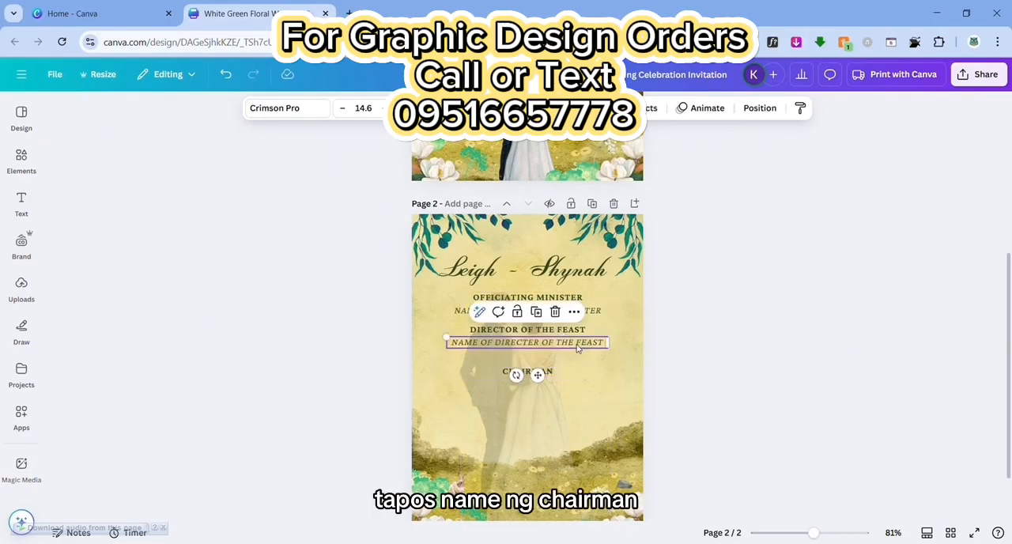
click(552, 314)
drag(556, 355, 557, 388)
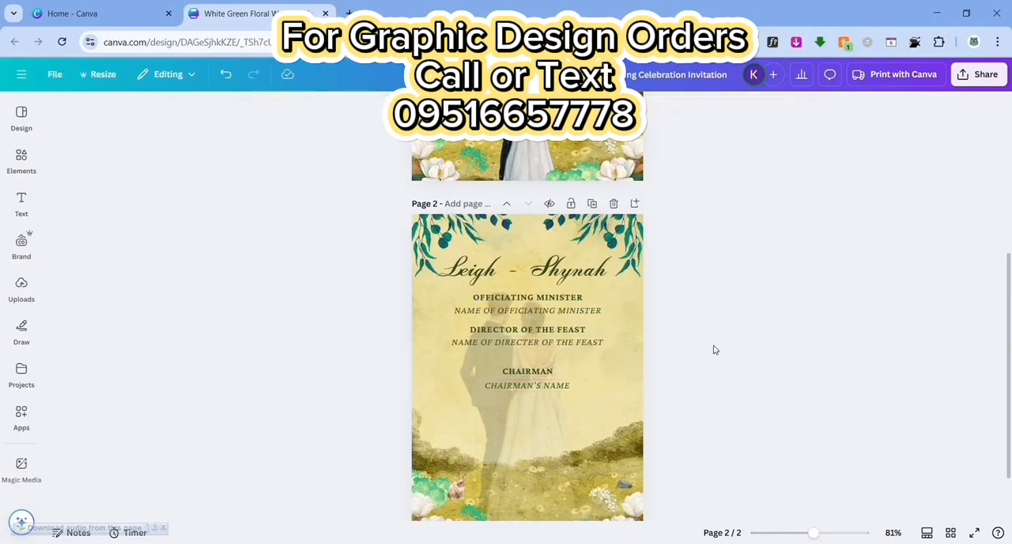
Duplicate the CHAIRMAN heading below the chairman's name line and rewrite it as WITNESSES
click(527, 371)
click(545, 348)
drag(535, 380, 535, 420)
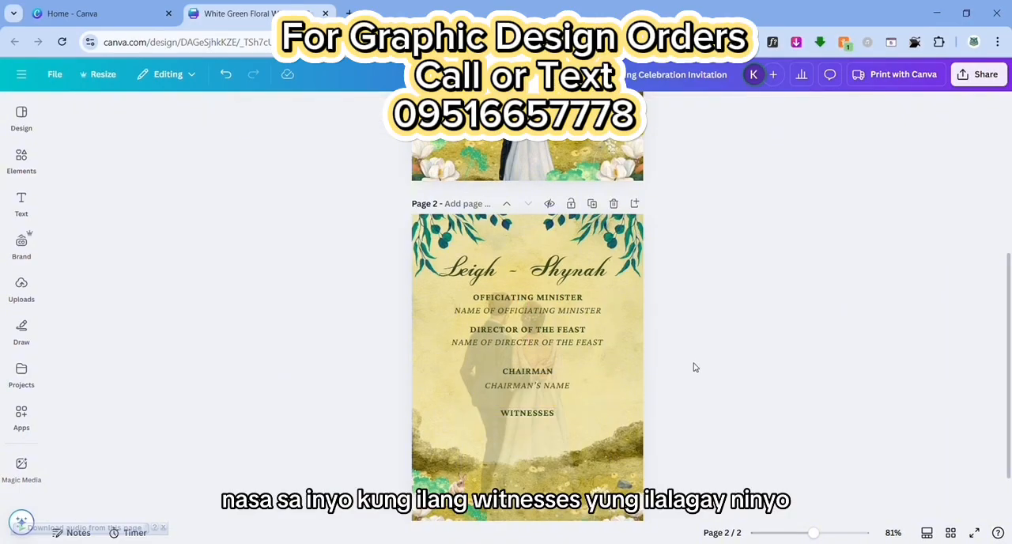
Duplicate the chairman's italic name line below WITNESSES and rewrite it as WITNESSES NAME
scroll(687, 364, down, 1)
click(546, 321)
click(544, 296)
drag(534, 325, 524, 361)
double_click(524, 361)
text(WINT)
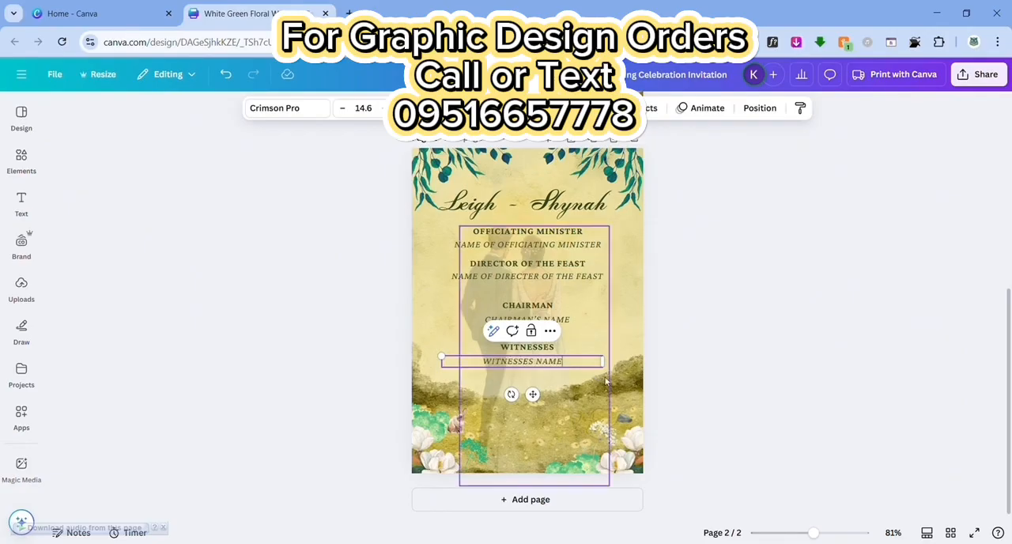
Narrow the WITNESSES NAME line and duplicate it into two columns of three rows under the WITNESSES heading
drag(613, 365, 558, 399)
click(429, 374)
click(486, 334)
click(543, 388)
click(737, 362)
shift+click(485, 369)
click(499, 337)
click(564, 336)
Select the flower and foliage decorations along the page's lower edge and lower their opacity together
click(437, 460)
shift+click(430, 431)
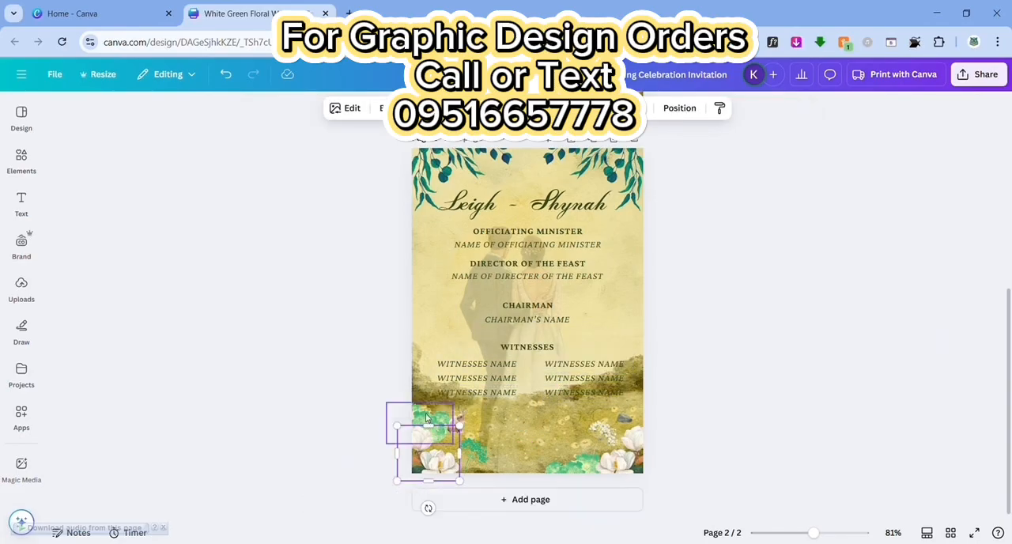
shift+click(583, 459)
shift+click(623, 419)
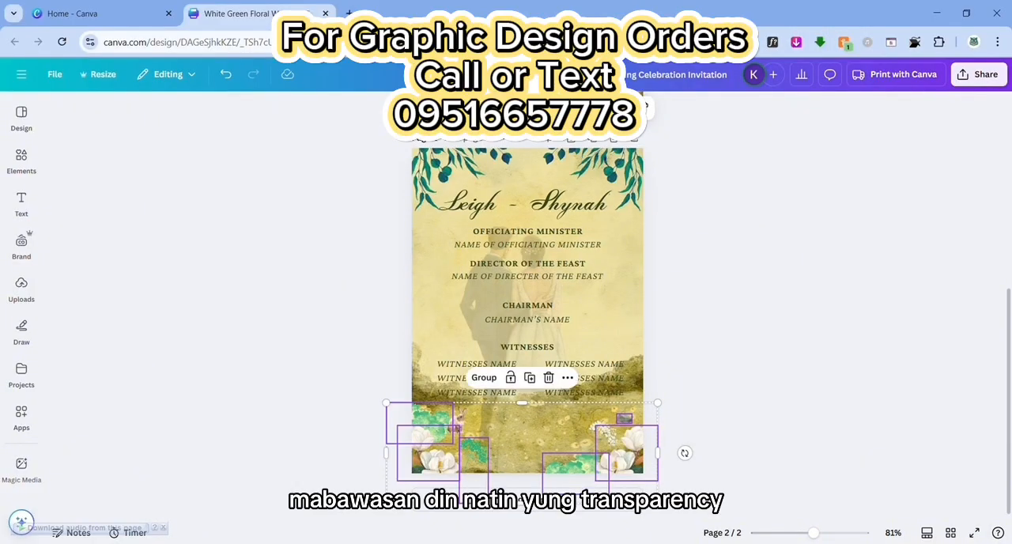
click(496, 109)
drag(527, 159, 471, 166)
click(798, 368)
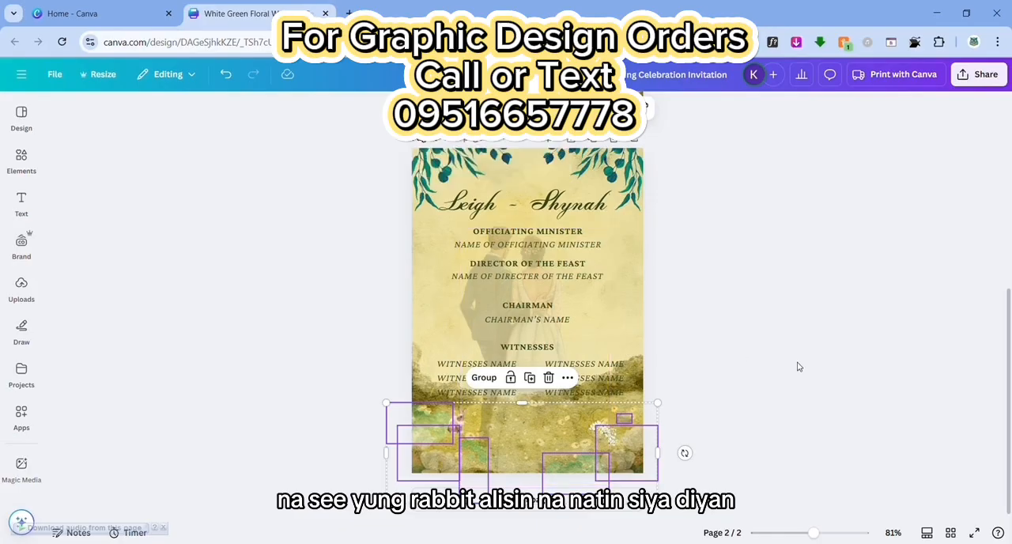
Delete the rabbit from the meadow on page 2
click(798, 368)
click(458, 422)
click(475, 383)
Duplicate the last row of witness names twice below itself, extending the two-column list to five rows
click(538, 394)
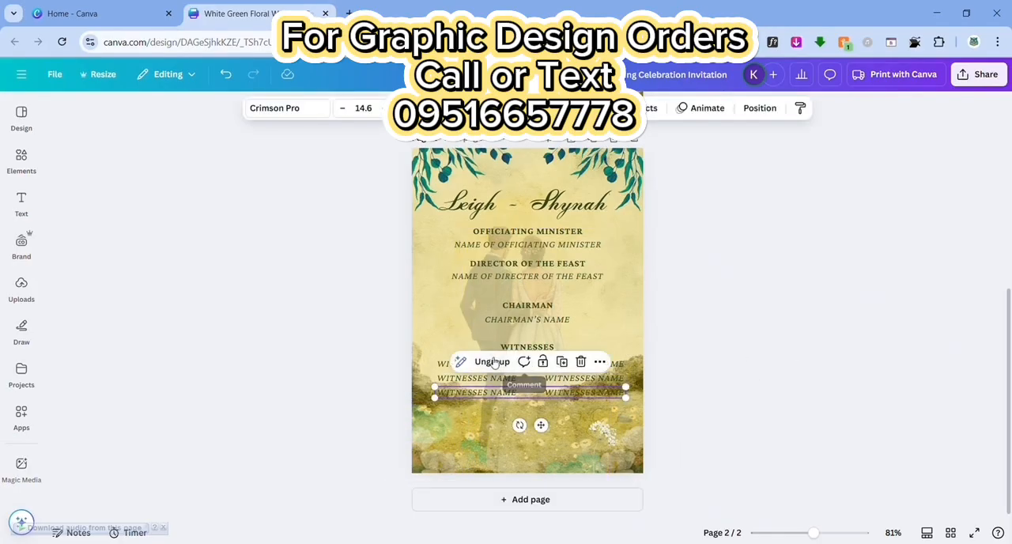
click(562, 363)
drag(539, 405, 548, 428)
click(562, 375)
Select all five rows of witness names on page 2 and tidy up their spacing so the rows are even
click(501, 368)
shift+click(504, 379)
shift+click(514, 393)
shift+click(524, 405)
shift+click(529, 414)
shift+click(529, 414)
click(646, 345)
click(559, 419)
shift+click(545, 403)
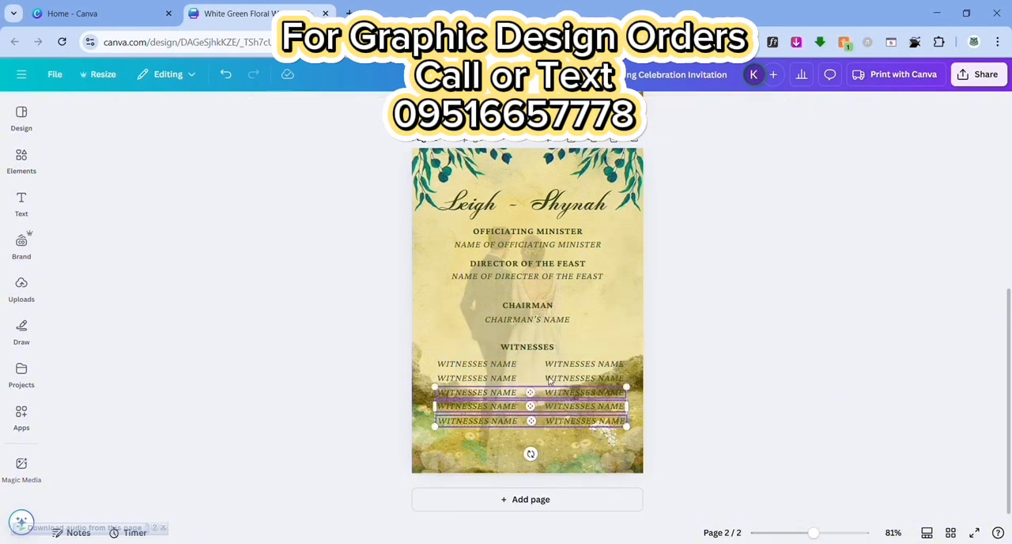
shift+click(550, 380)
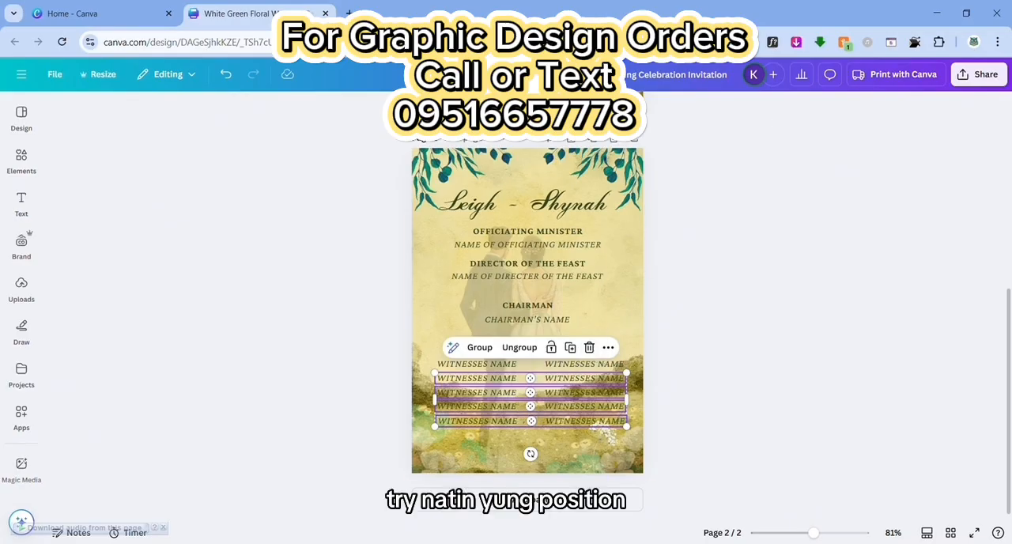
click(559, 149)
click(98, 404)
shift+click(534, 366)
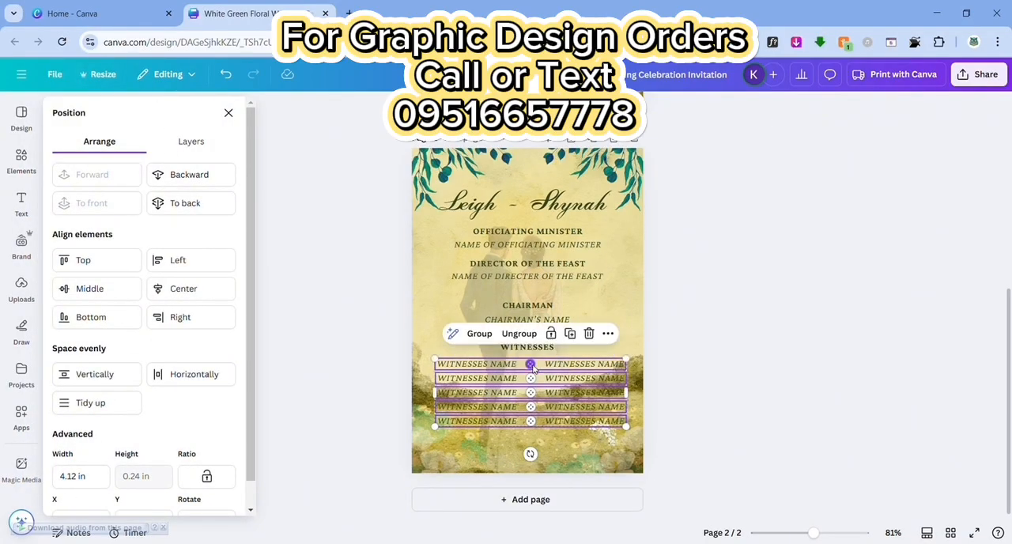
click(98, 404)
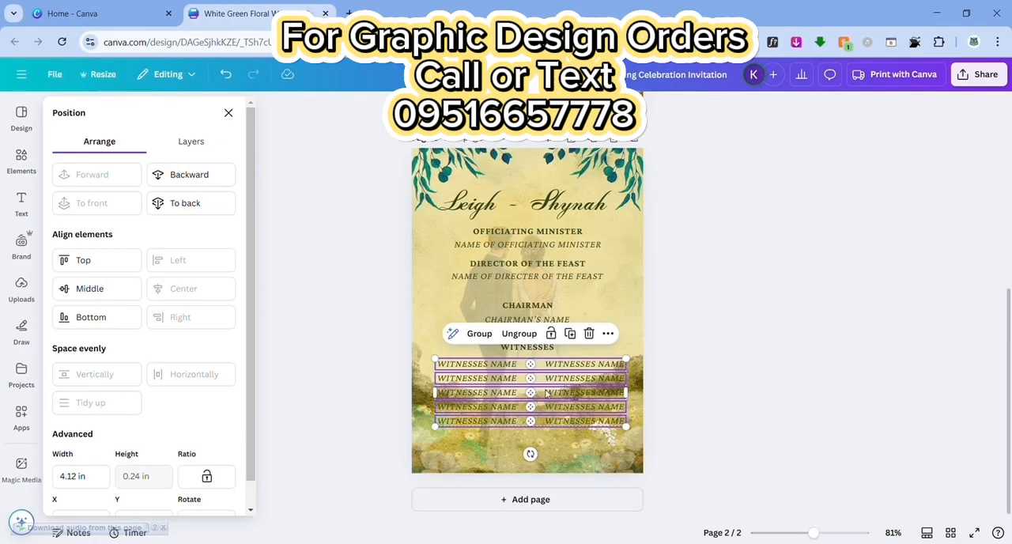
Group the five rows of witness names and nudge the group slightly lower, centred under the WITNESSES heading
click(479, 333)
drag(544, 403, 548, 405)
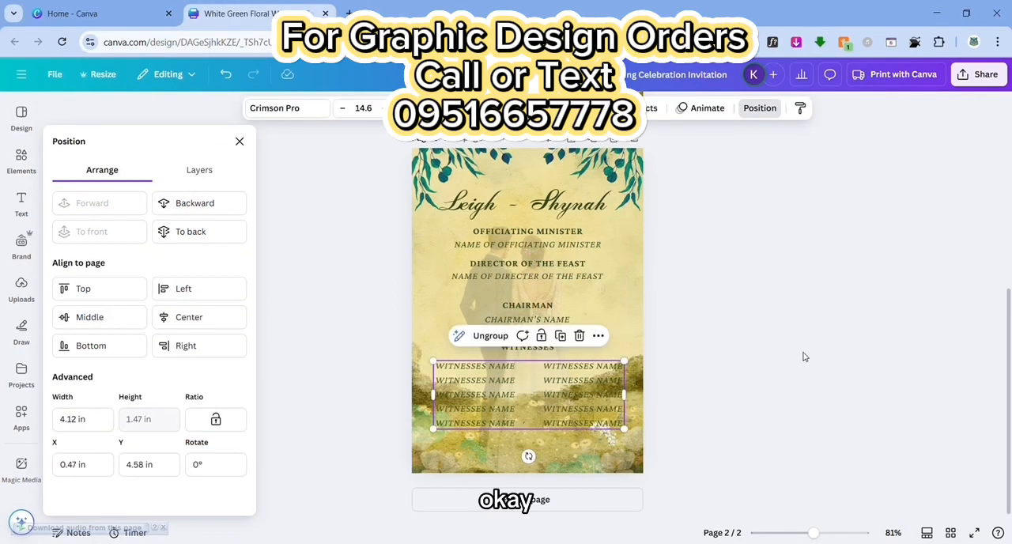
click(802, 357)
Lower the opacity of the yellow background on page 2
click(617, 255)
click(587, 109)
drag(592, 156, 611, 175)
Try bold formatting on the grouped witness names
click(605, 366)
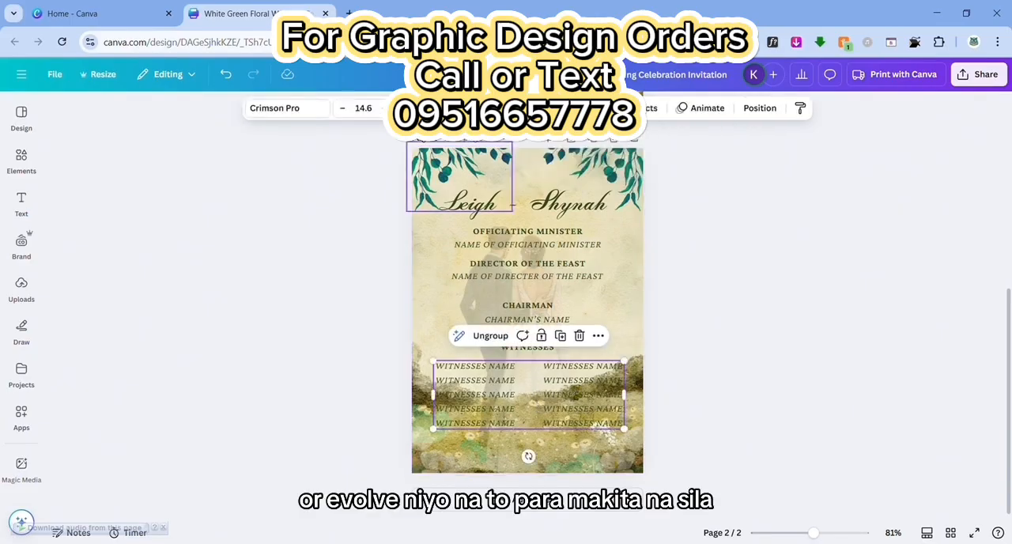
key(ctrl+b)
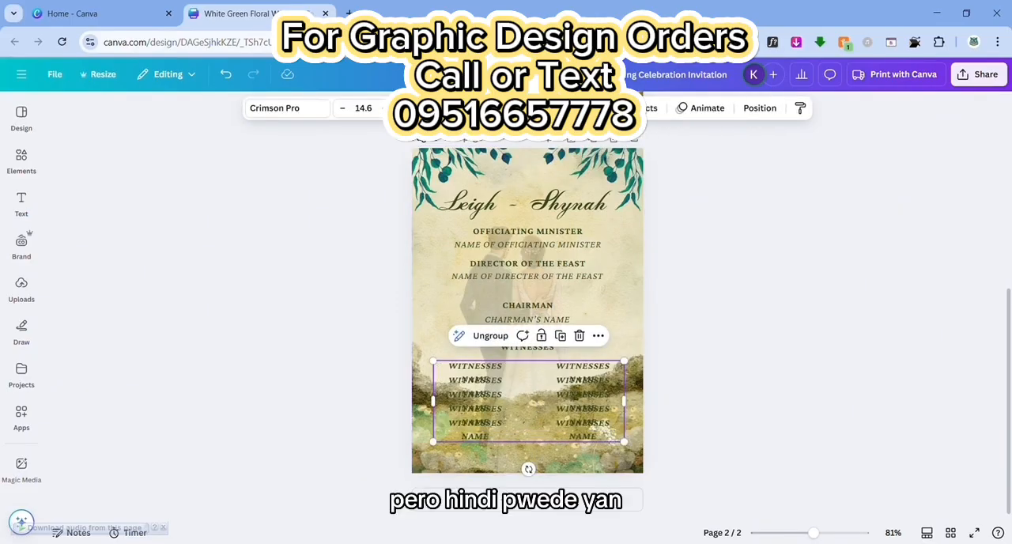
key(ctrl+b)
click(719, 317)
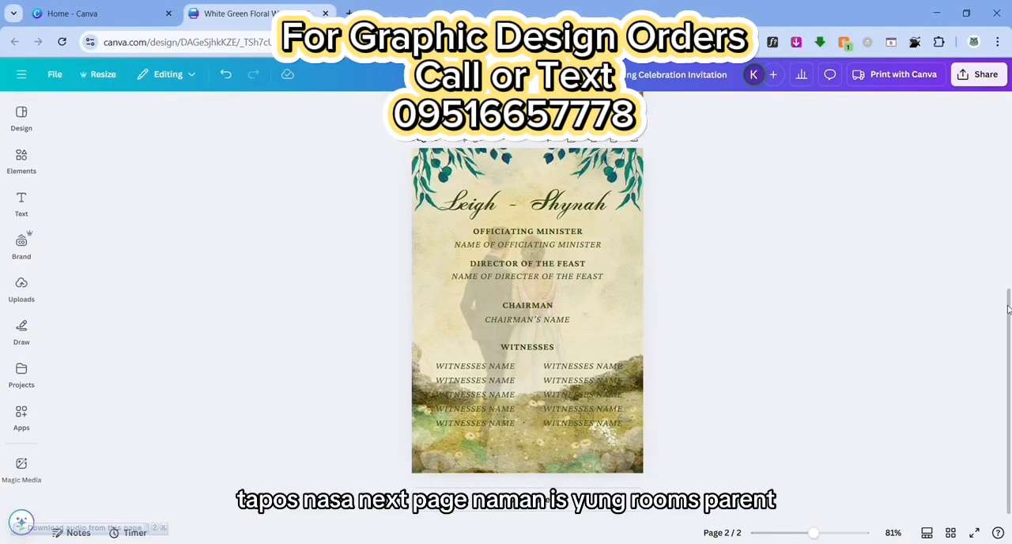
Duplicate page 2 and delete the couple's names from the top of the new page 3
click(599, 140)
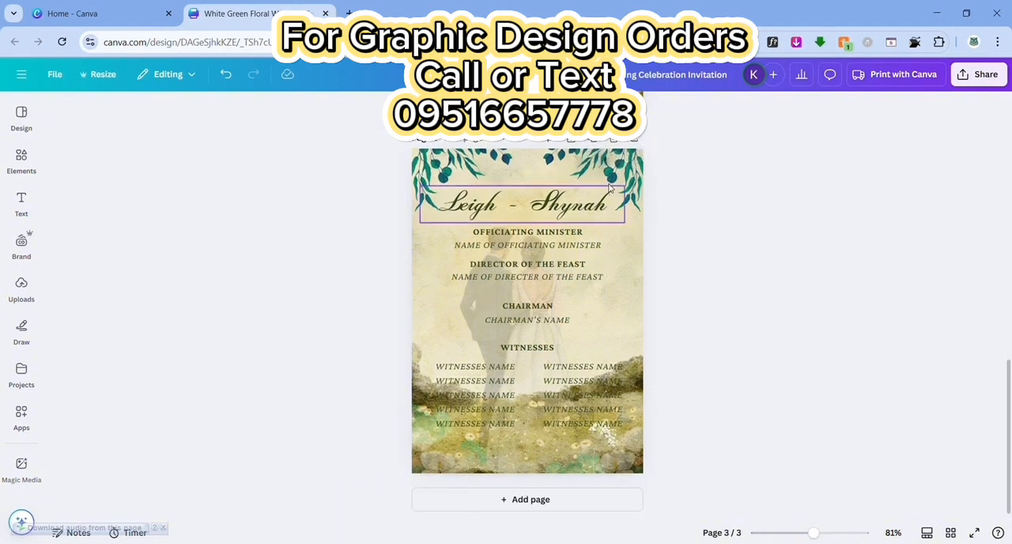
scroll(554, 275, up, 5)
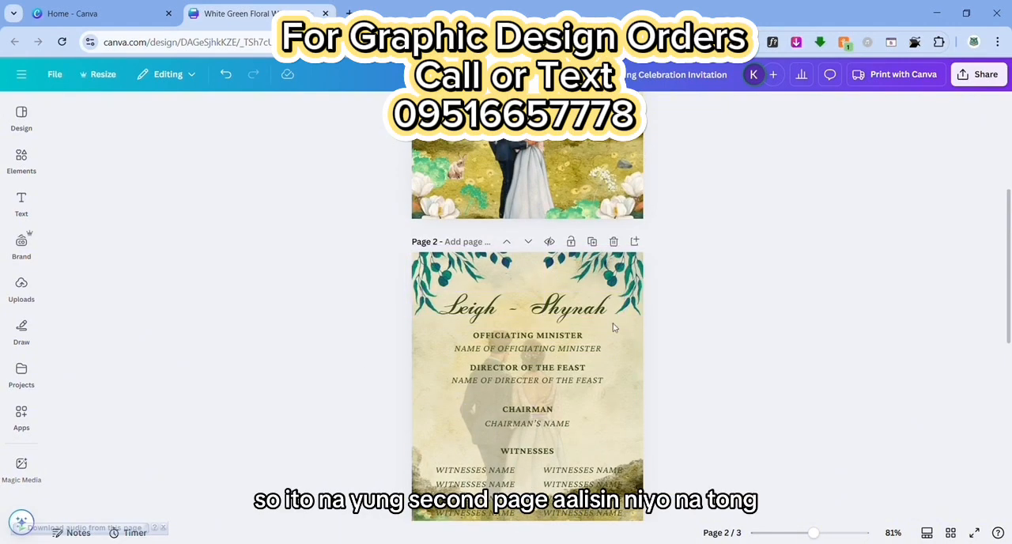
scroll(522, 332, down, 5)
click(562, 202)
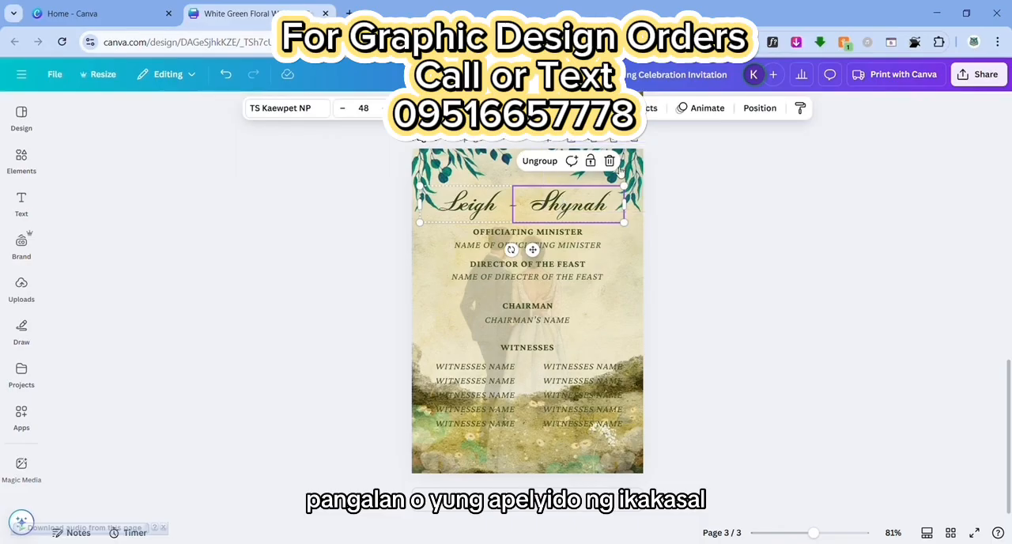
scroll(484, 300, up, 5)
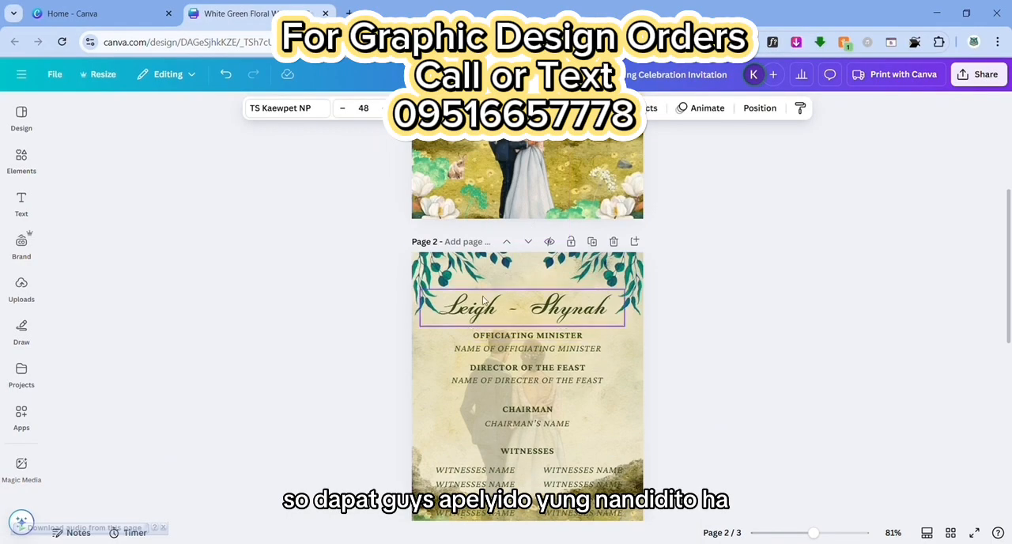
scroll(608, 308, down, 5)
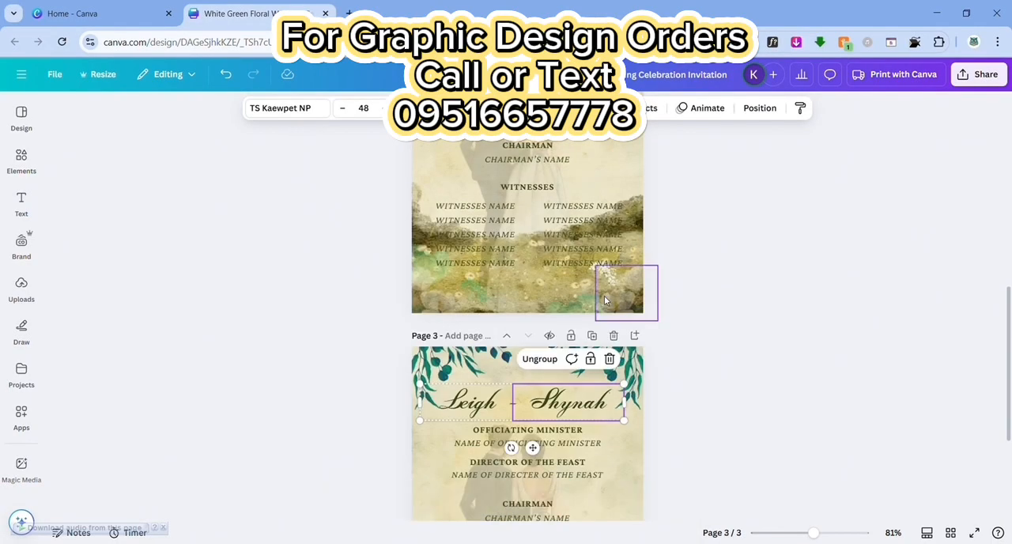
click(606, 228)
click(508, 227)
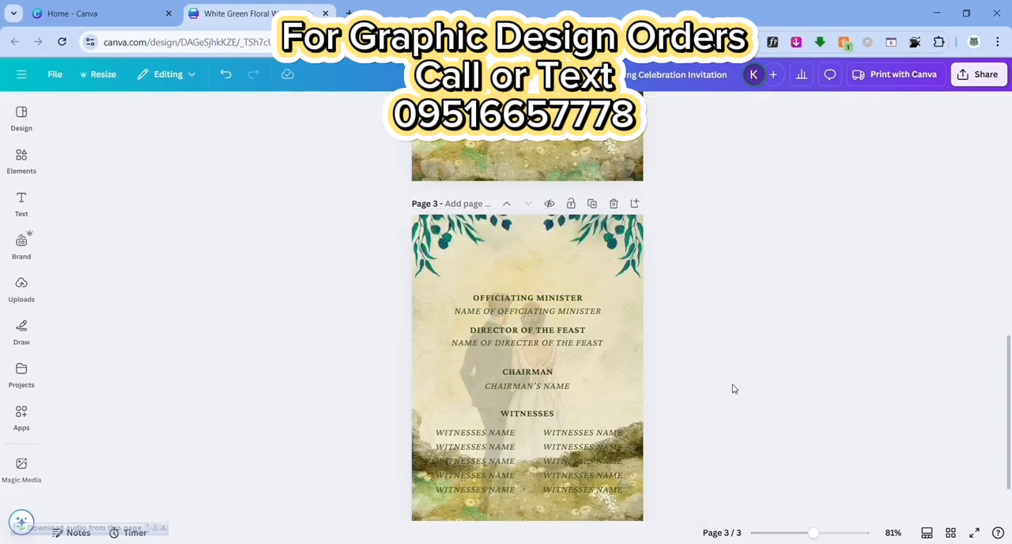
Duplicate page 3, then on the copy move the OFFICIATING MINISTER heading up, retitle it REMINDER! and place its name line directly below
scroll(510, 227, down, 2)
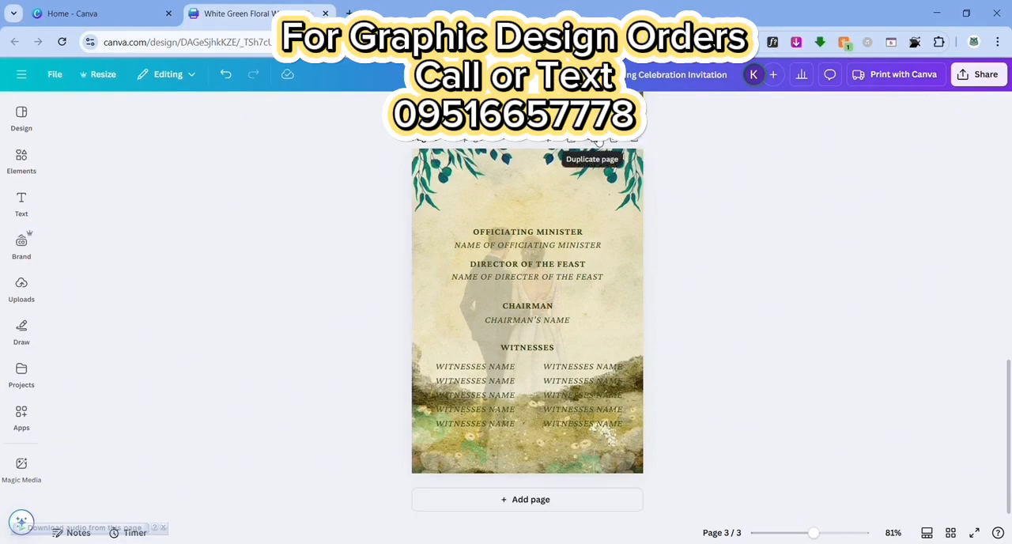
click(598, 140)
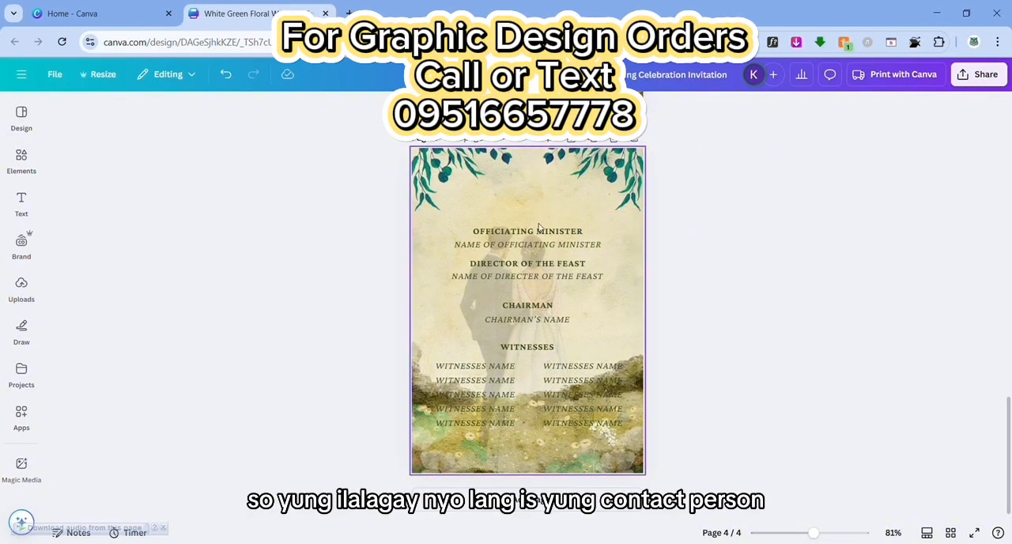
drag(522, 234, 522, 199)
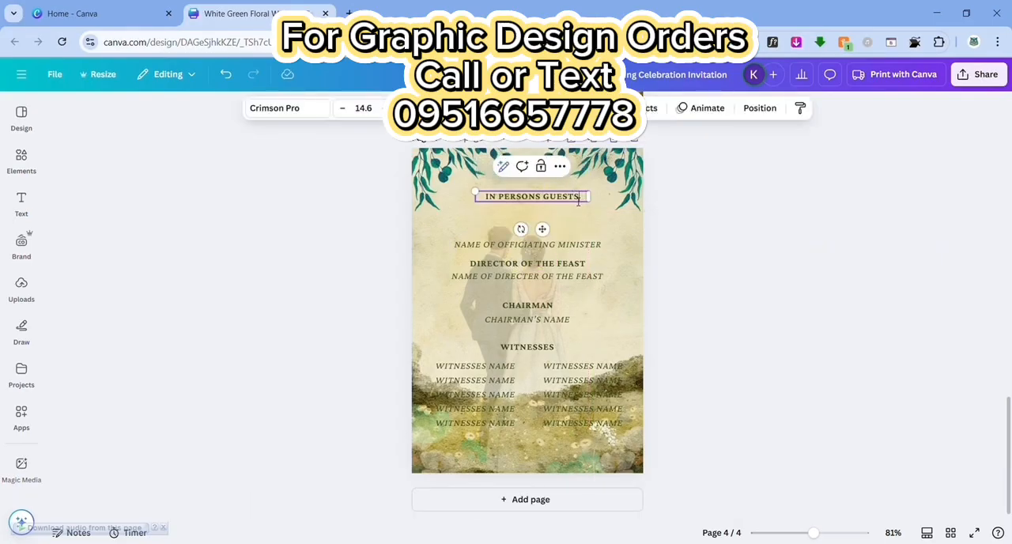
key(ctrl+a)
text(REMINDER!)
drag(541, 244, 549, 212)
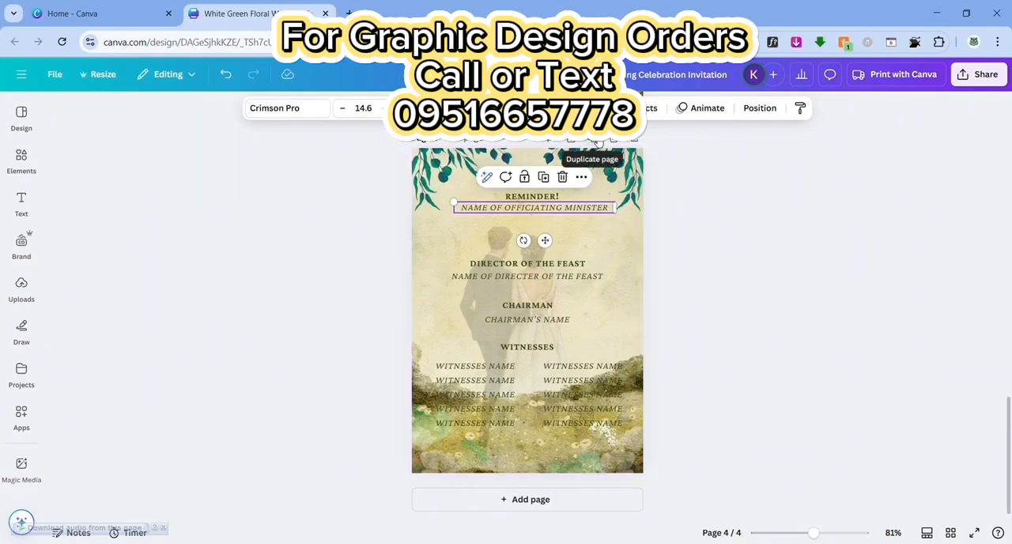
Duplicate page 4 and delete the REMINDER! heading and the officiating minister name line from the copy
click(599, 143)
click(534, 198)
key(Delete)
click(543, 209)
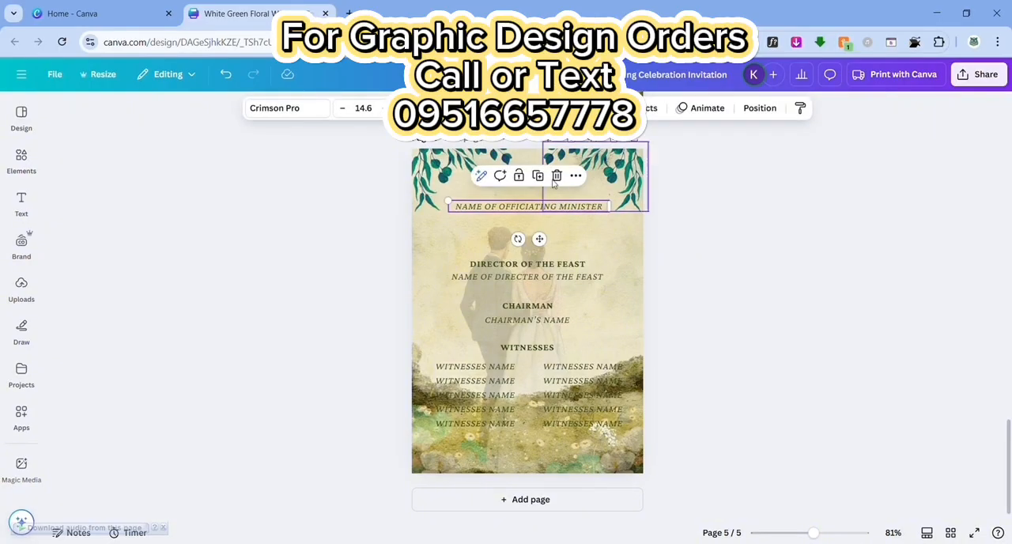
key(Delete)
Turn the DIRECTOR OF THE FEAST lines into a top ATTIRE heading with "We request everyone to wear formal and or/decent attire." below in Canva Sans
click(541, 266)
drag(541, 267, 545, 204)
double_click(545, 197)
text(ATTIRE)
text(We request)
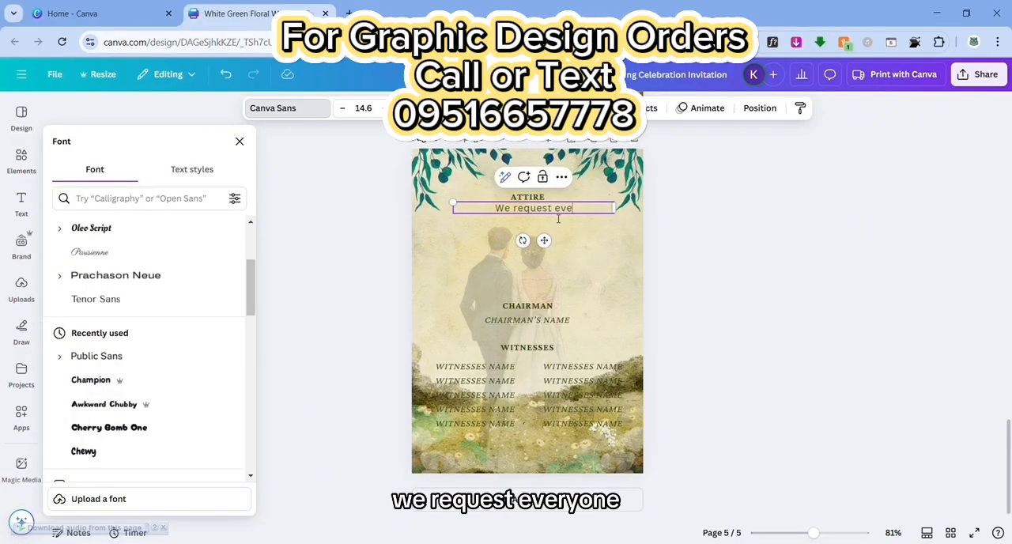
text(everyone to wear formal and or/decent attire.)
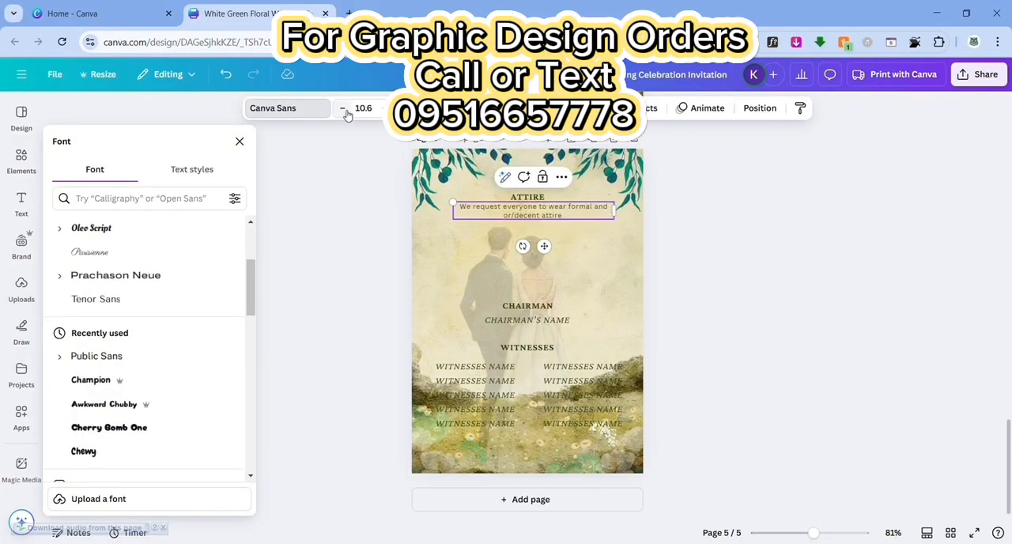
Enlarge the ATTIRE heading and reposition it above the attire request text
click(475, 197)
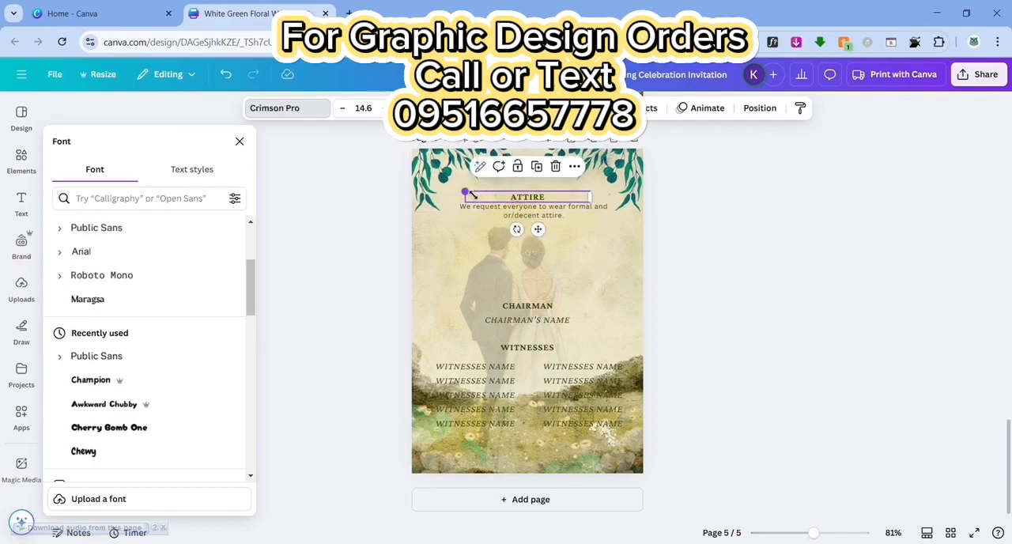
drag(471, 195, 458, 191)
click(733, 226)
drag(536, 198, 543, 196)
click(538, 212)
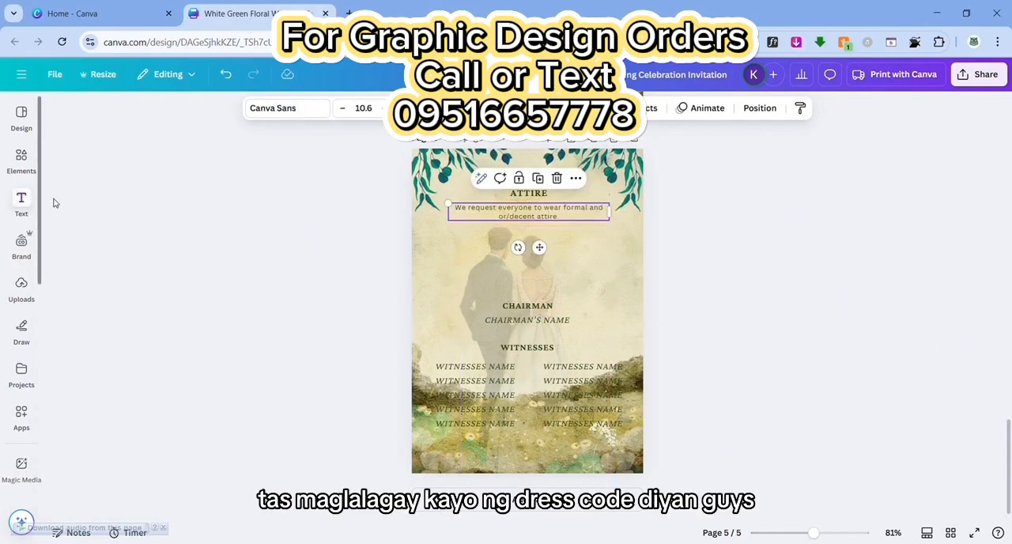
Search the graphics for "yellow dress", add the buttoned yellow dress and place it at a small size under the attire text
click(21, 163)
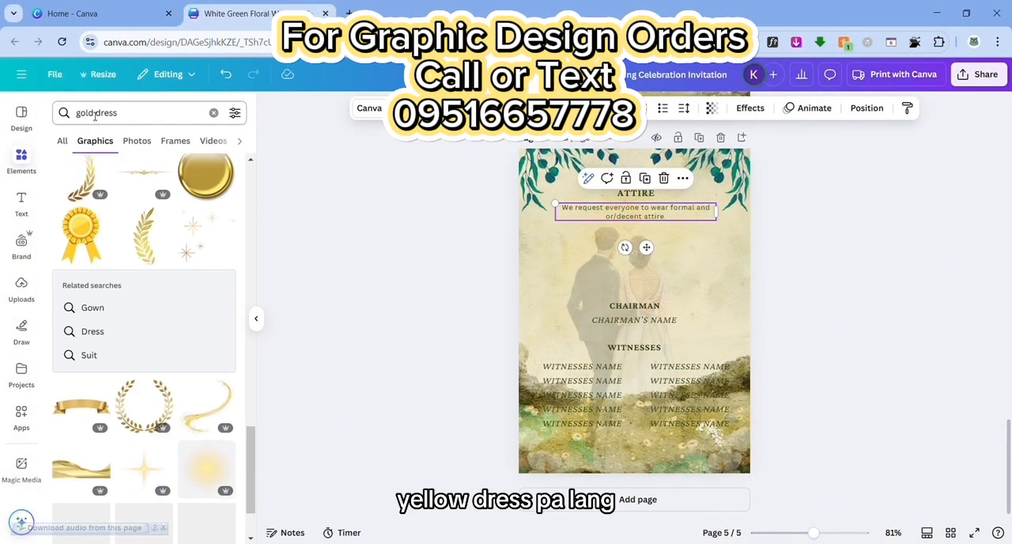
double_click(85, 113)
text(yellow)
key(Return)
click(144, 379)
drag(633, 316, 617, 294)
drag(668, 353, 582, 251)
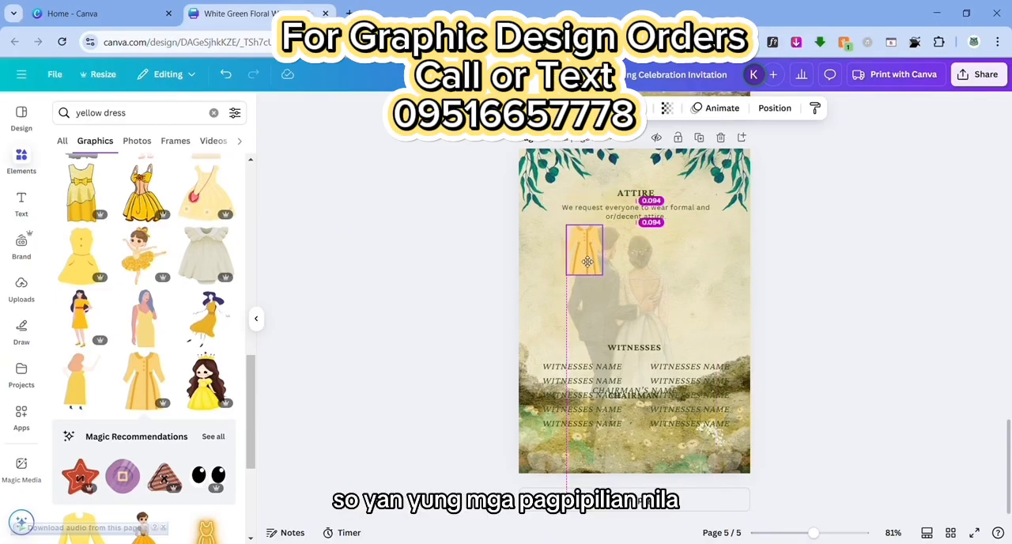
Search the graphics for "green dress" and place the dark green long-sleeved dress beside the yellow one
drag(102, 115, 76, 114)
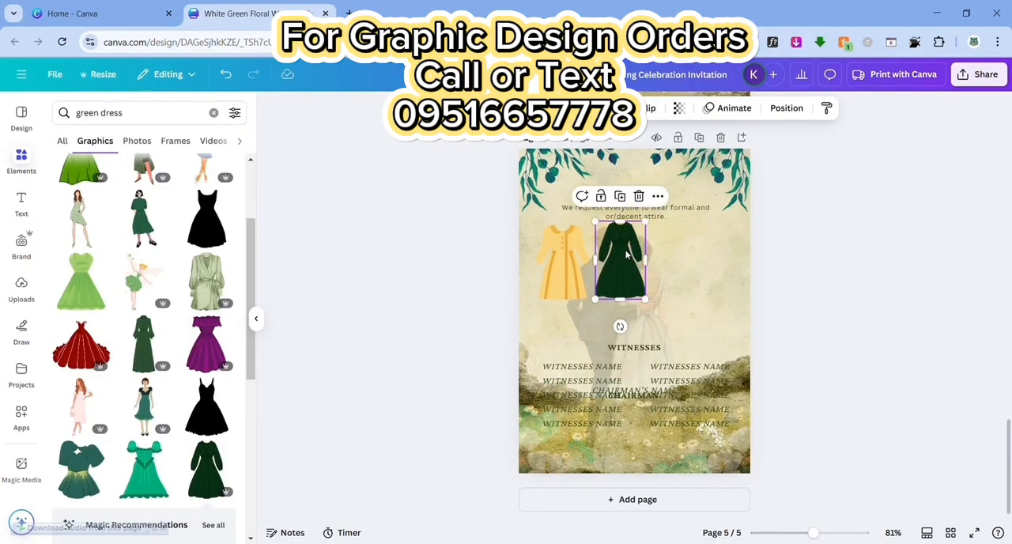
drag(569, 255, 567, 256)
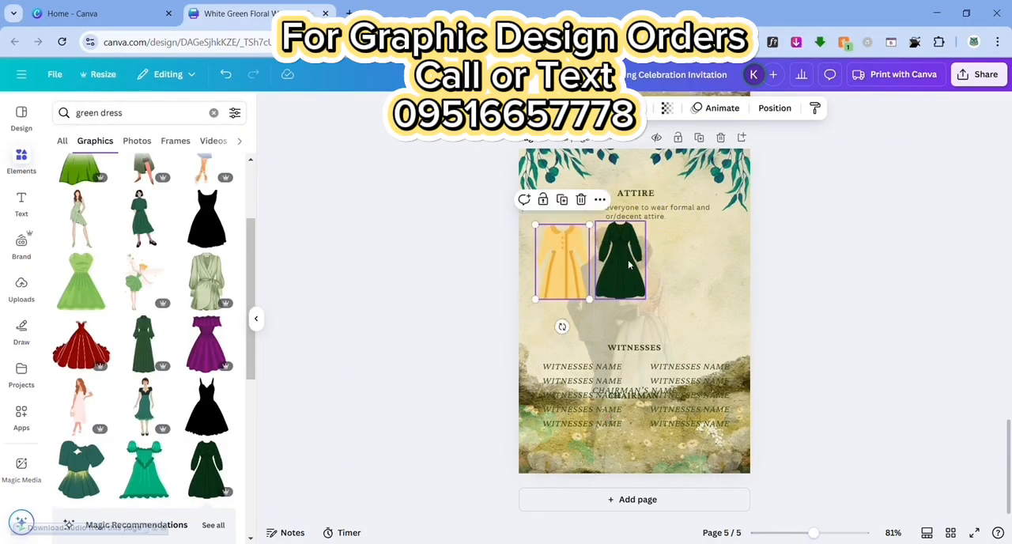
click(625, 265)
Search the graphics for "green longsleeves" and place the green buttoned shirt beside the two dresses
drag(138, 116, 102, 116)
text(pol)
key(BackSpace)
key(BackSpace)
key(BackSpace)
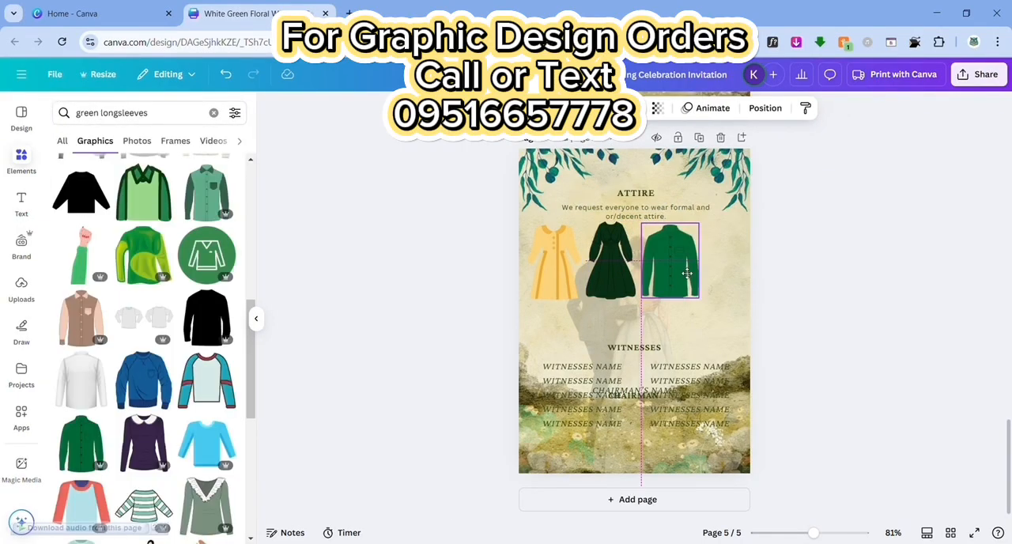
drag(687, 273, 687, 274)
Add a yellow shirt from a "yellow longsleeves" search, then group the dresses and shirts in a two-by-two layout on page 5
scroll(144, 332, down, 3)
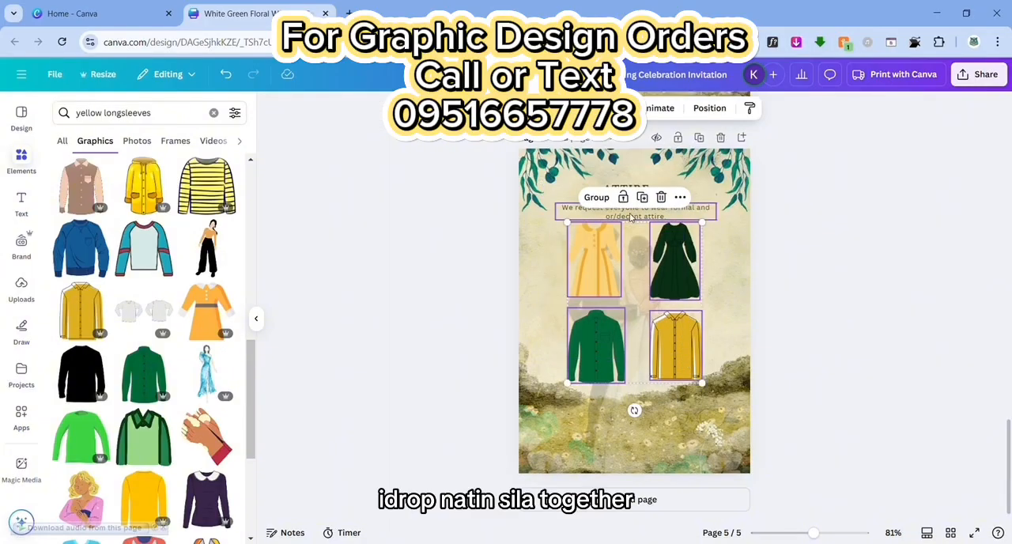
key(ctrl+g)
drag(640, 306, 645, 334)
Enlarge the attire request text, move it closer to the garments and centre the ATTIRE heading above it
click(643, 211)
drag(554, 204, 529, 200)
drag(643, 221, 655, 230)
click(910, 235)
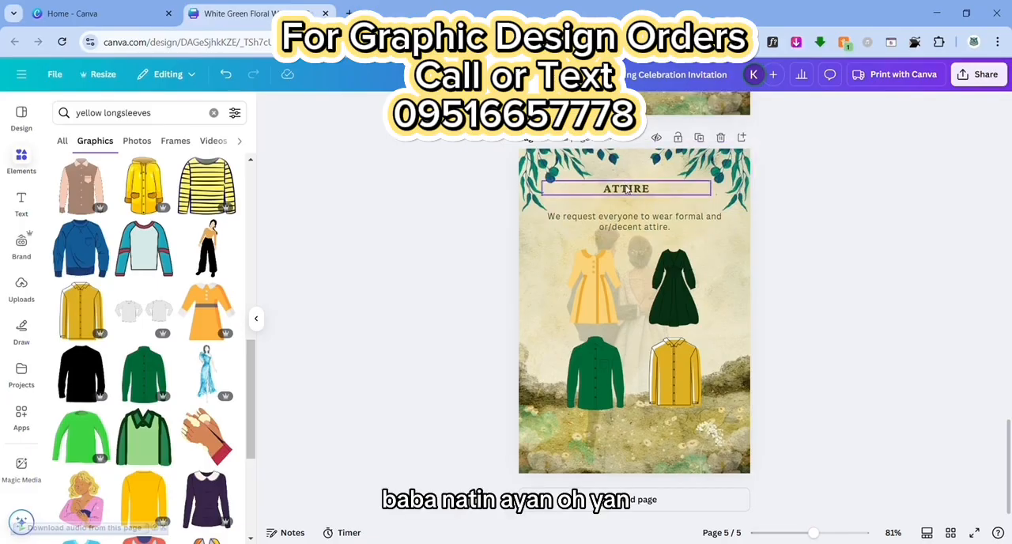
drag(626, 190, 633, 196)
click(855, 289)
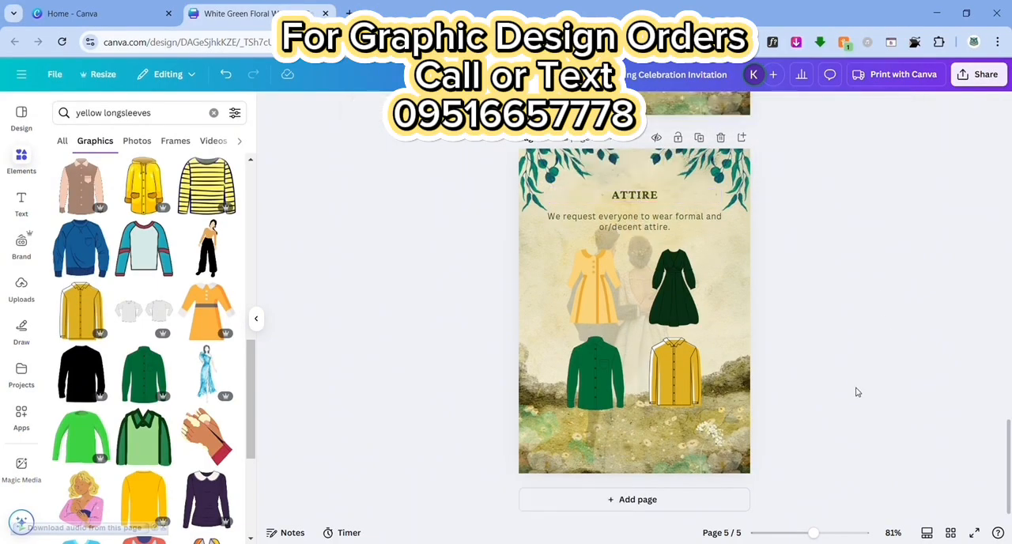
Shrink the garment group and move it, the ATTIRE heading and the request text up to free the lower half of page 5
drag(764, 482, 638, 291)
click(664, 374)
drag(703, 409, 654, 353)
drag(618, 308, 644, 291)
drag(640, 196, 641, 185)
drag(640, 227, 643, 215)
drag(643, 269, 642, 258)
Duplicate the ATTIRE heading, place the copy below the garments and change its text to GIFTS
click(646, 187)
key(ctrl+d)
drag(647, 191, 637, 340)
double_click(616, 341)
text(GIFTD)
key(BackSpace)
text(S)
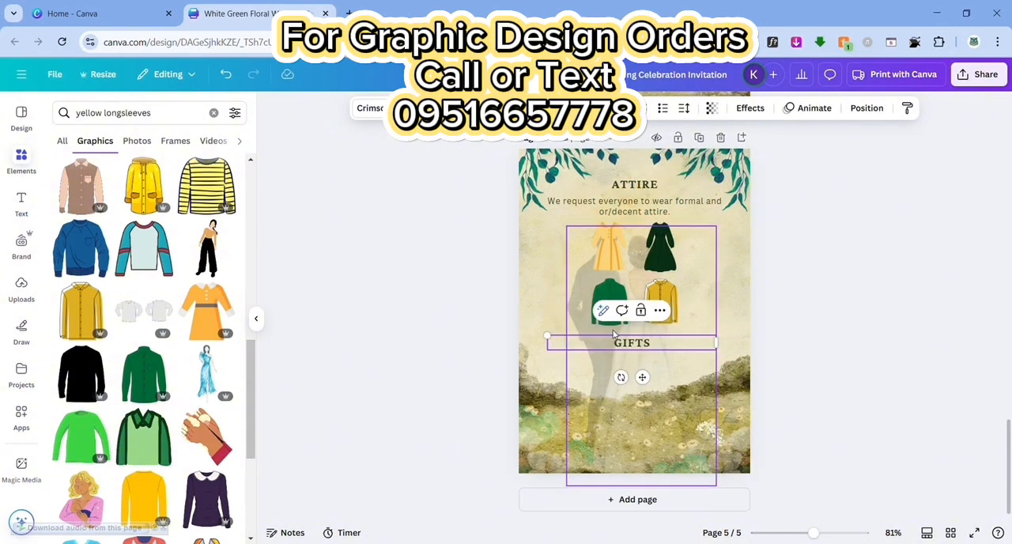
Duplicate the attire request text and place the copy under the GIFTS heading
click(634, 206)
key(ctrl+d)
drag(654, 211, 643, 375)
click(812, 357)
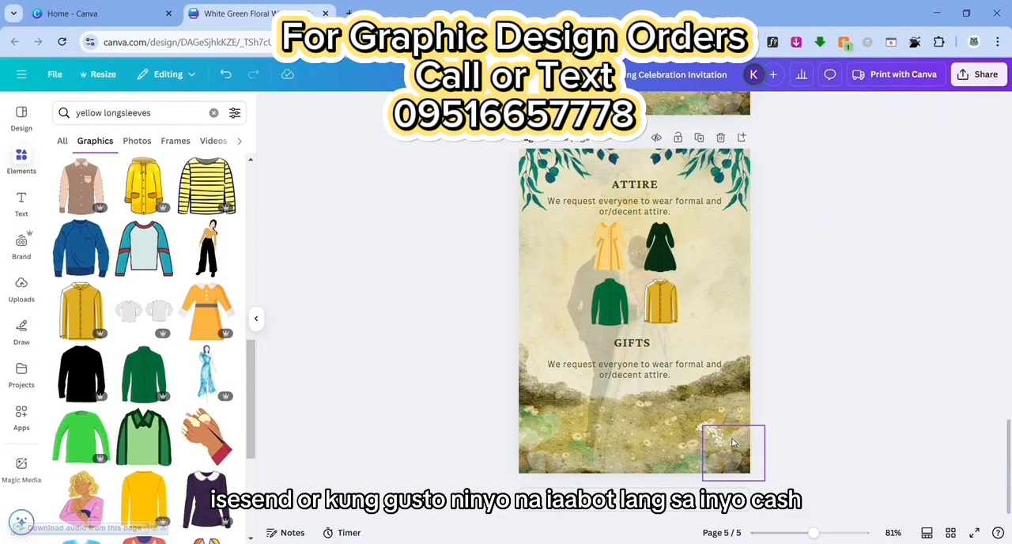
Review all the invitation pages together in grid view and return to the single-page editing view
scroll(757, 314, up, 8)
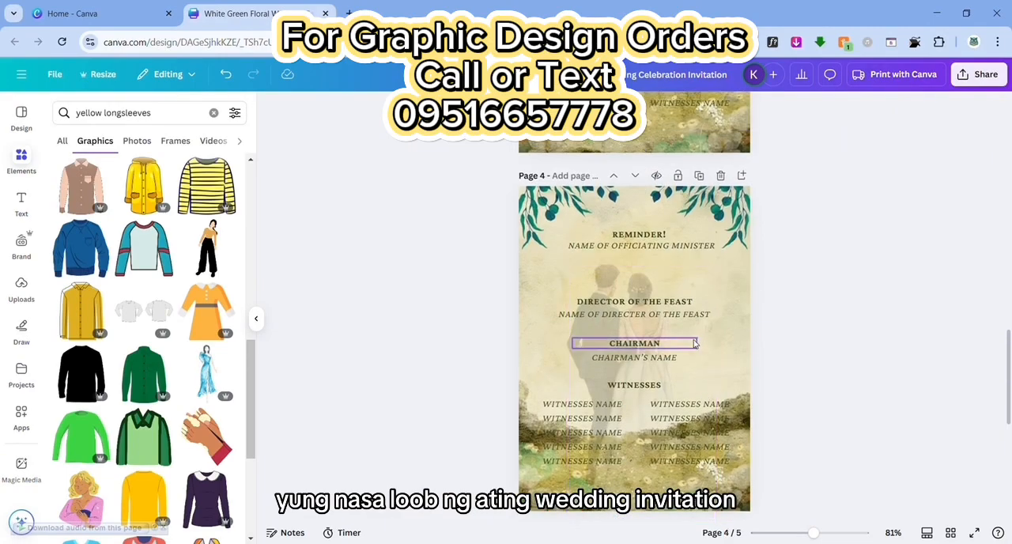
click(255, 318)
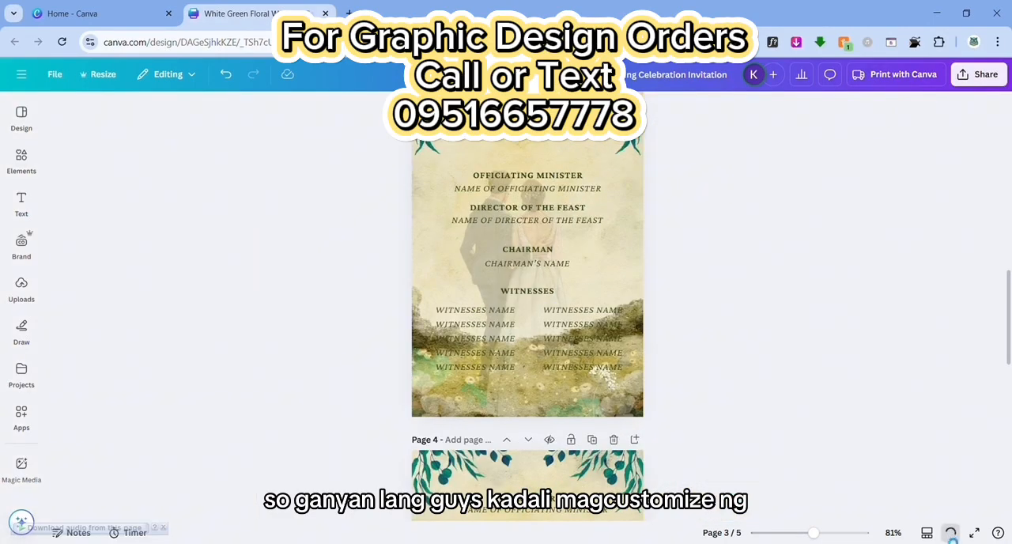
click(951, 533)
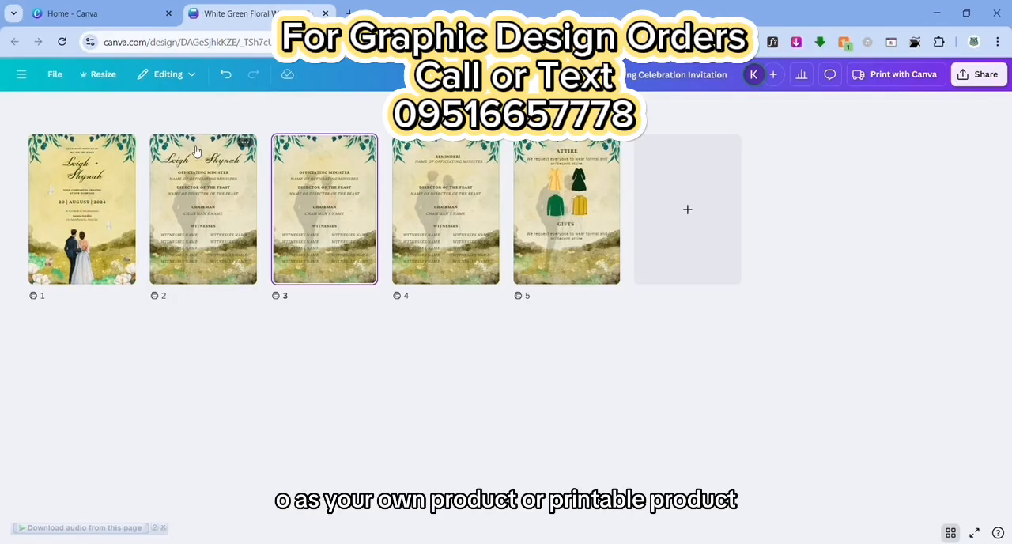
click(951, 534)
scroll(605, 307, up, 10)
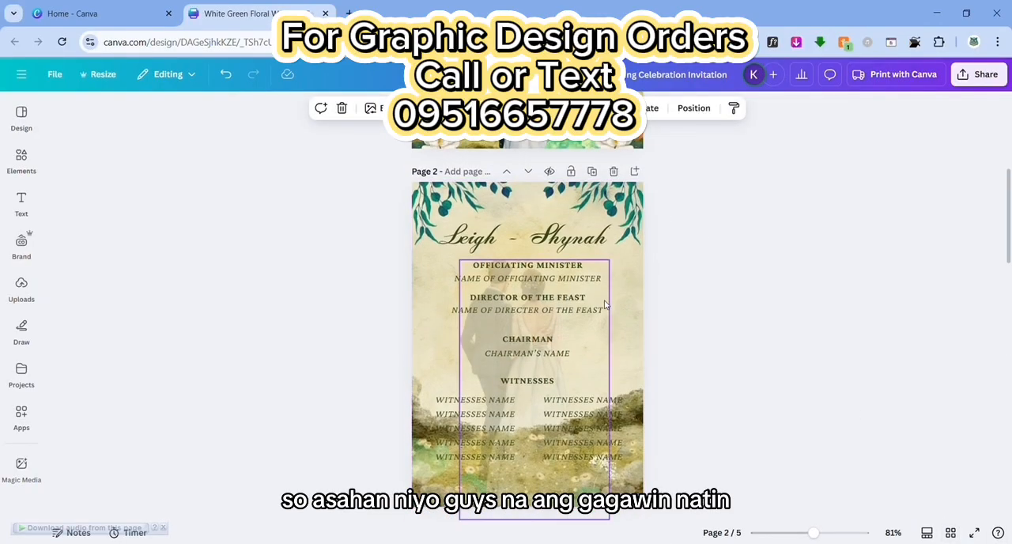